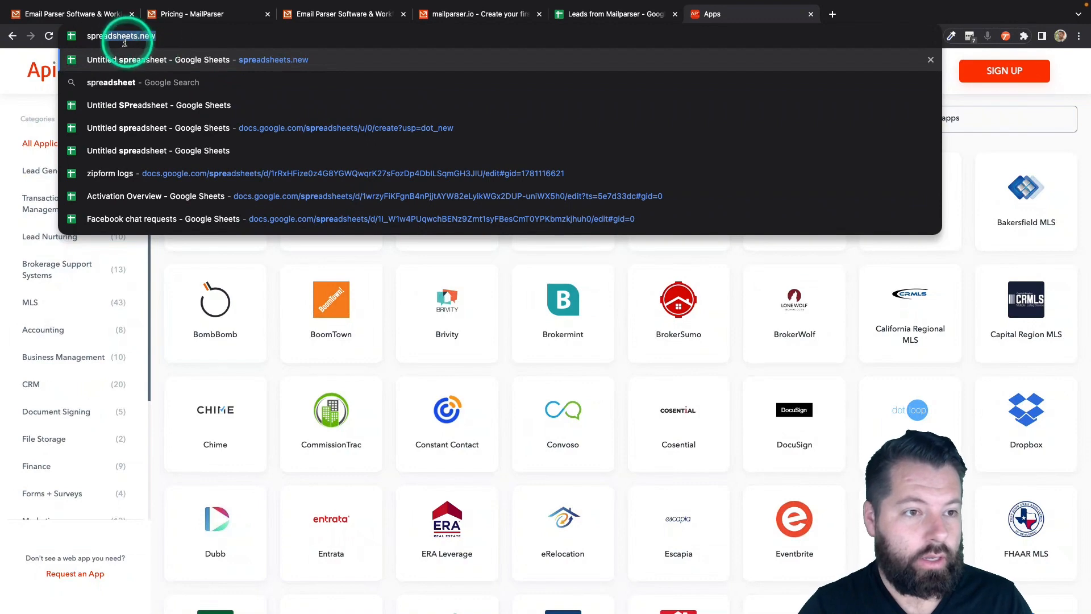
- Create a blank spreadsheet via spreadsheets.new and title it 'New Leads From Mailparser'
text(ads)
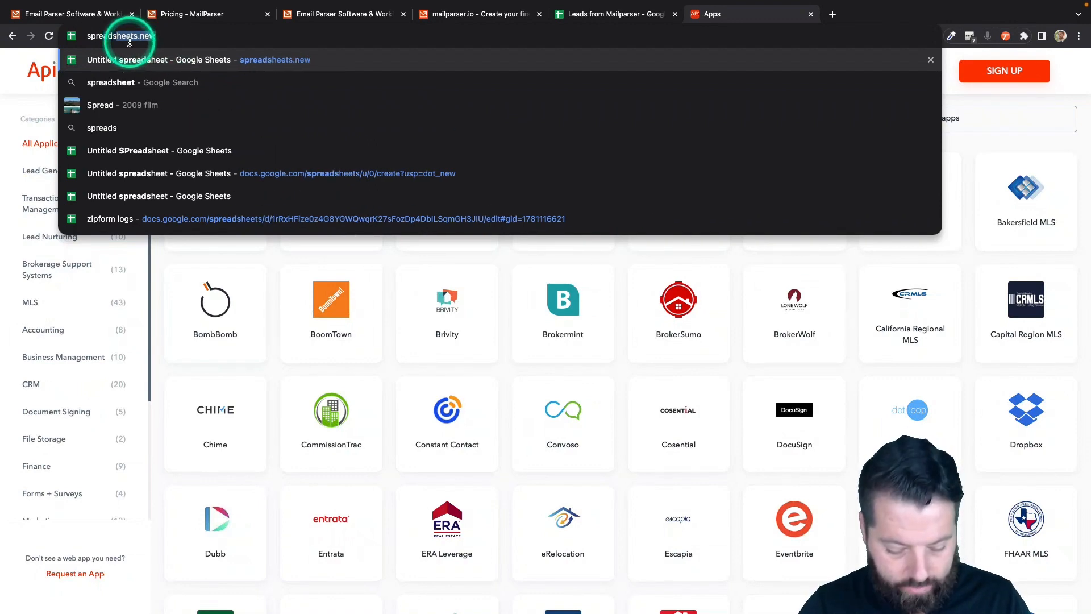
text(heets.new)
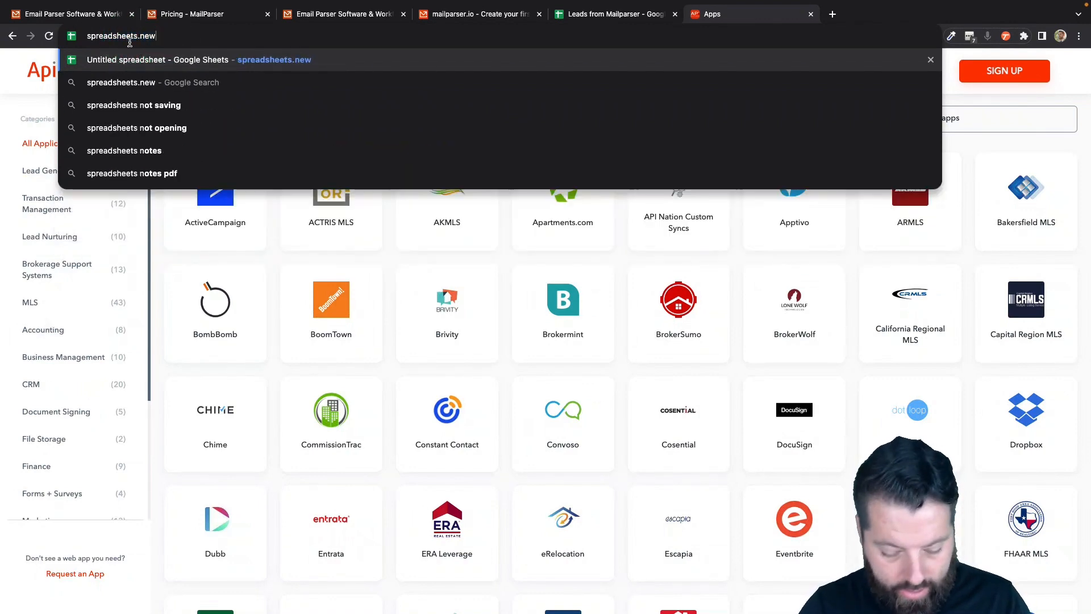
click(315, 59)
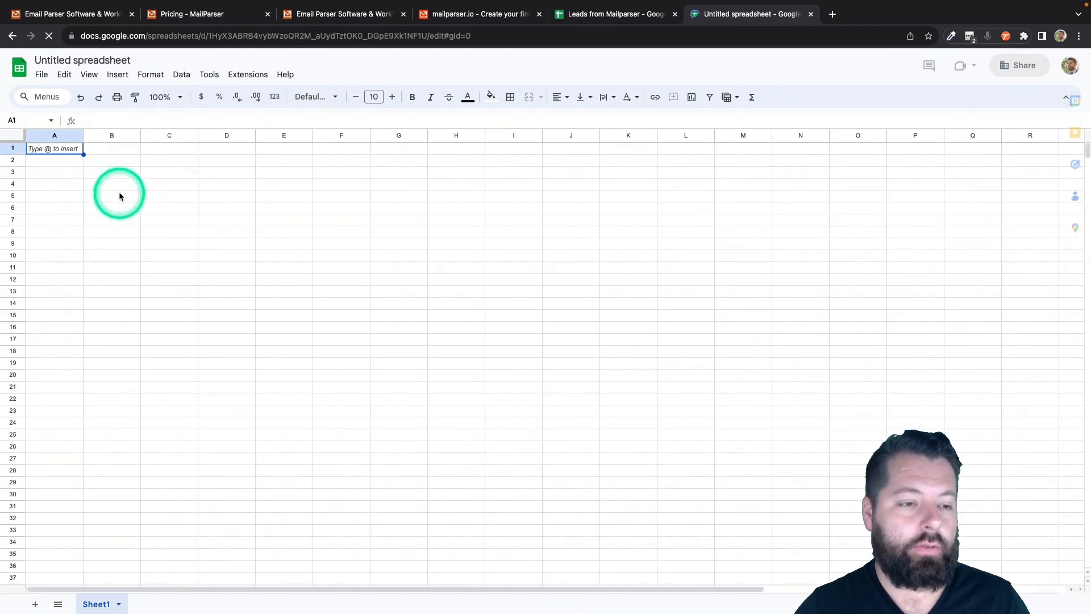
click(70, 60)
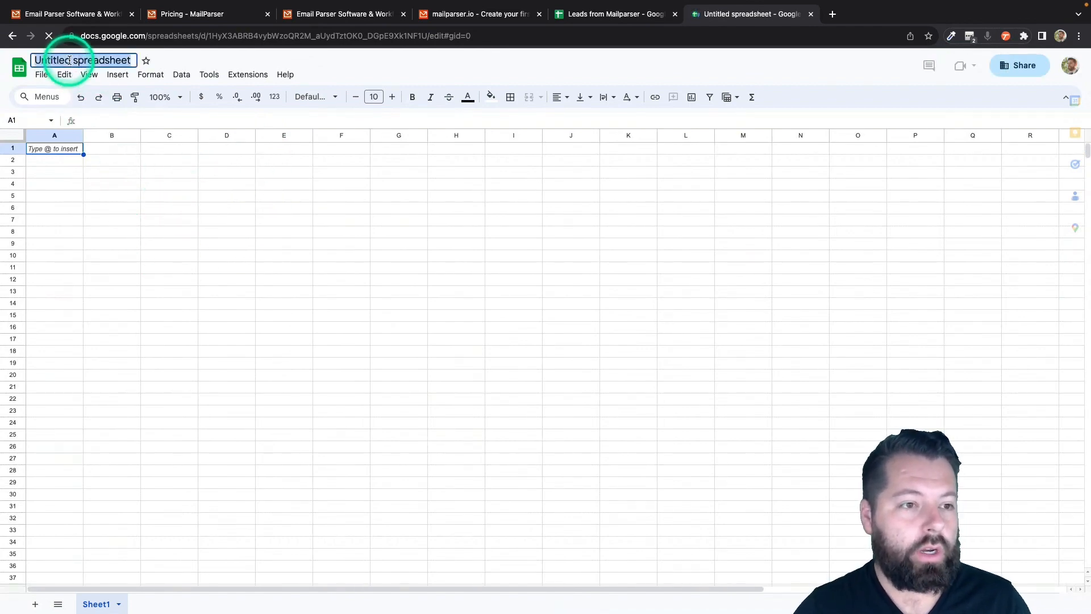
text(New Lea)
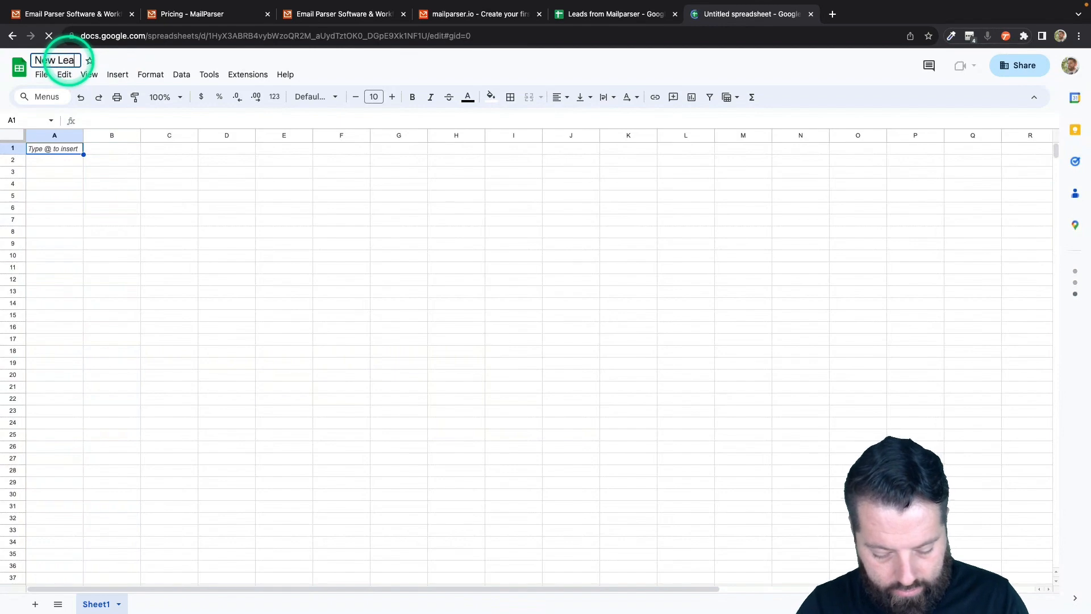
text(ds From Mailp)
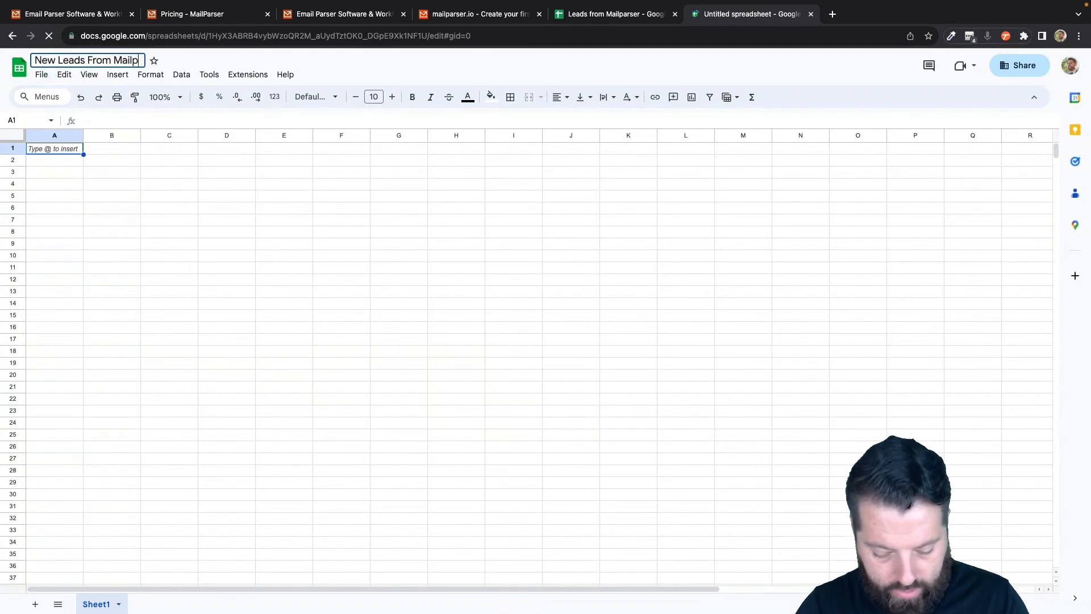
text(arser)
click(65, 175)
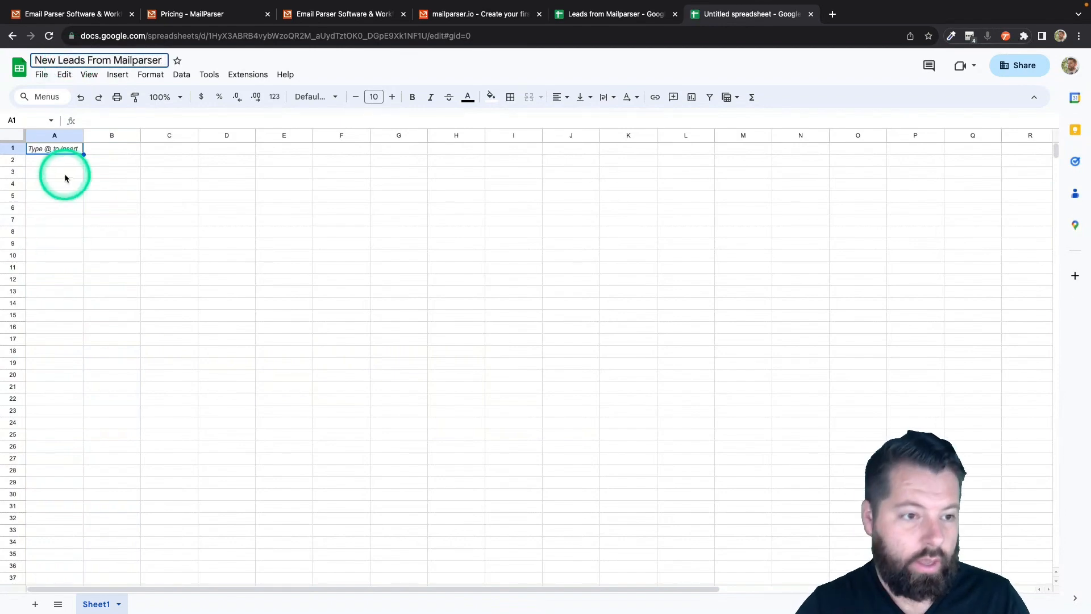
- Enter the headers Fname, Lname, Email and Phone in cells A1 through D1
click(66, 151)
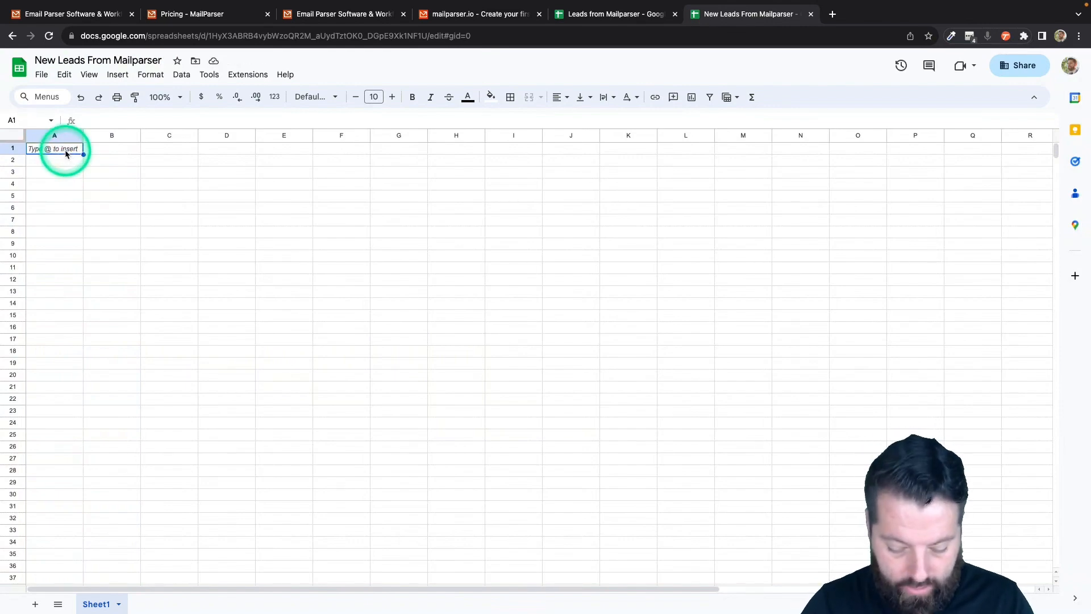
text(Fname)
key(Tab)
text(Lna)
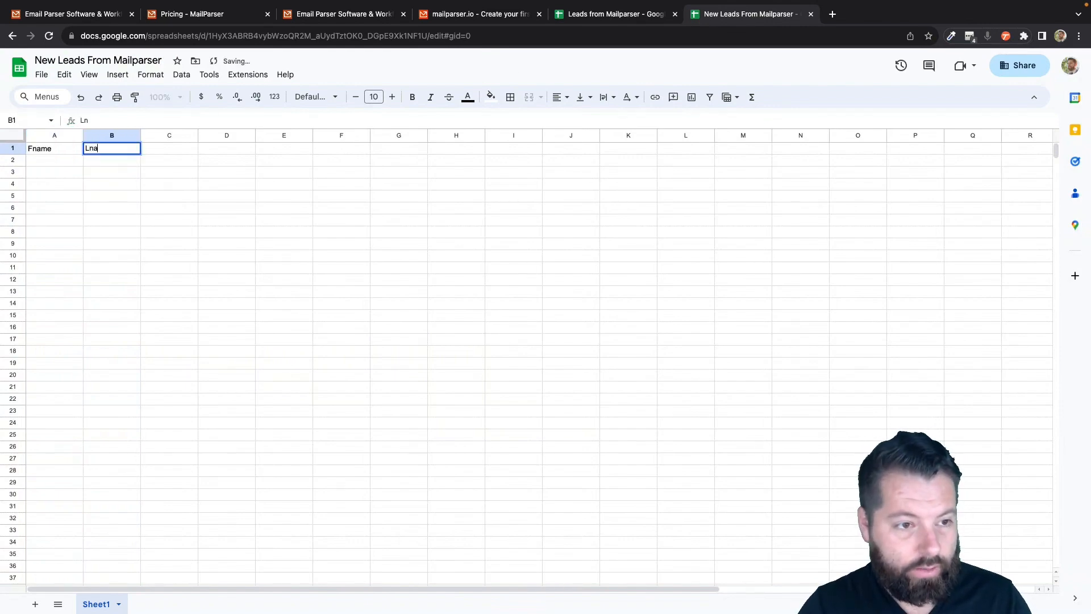
text(me)
key(Tab)
text(Email)
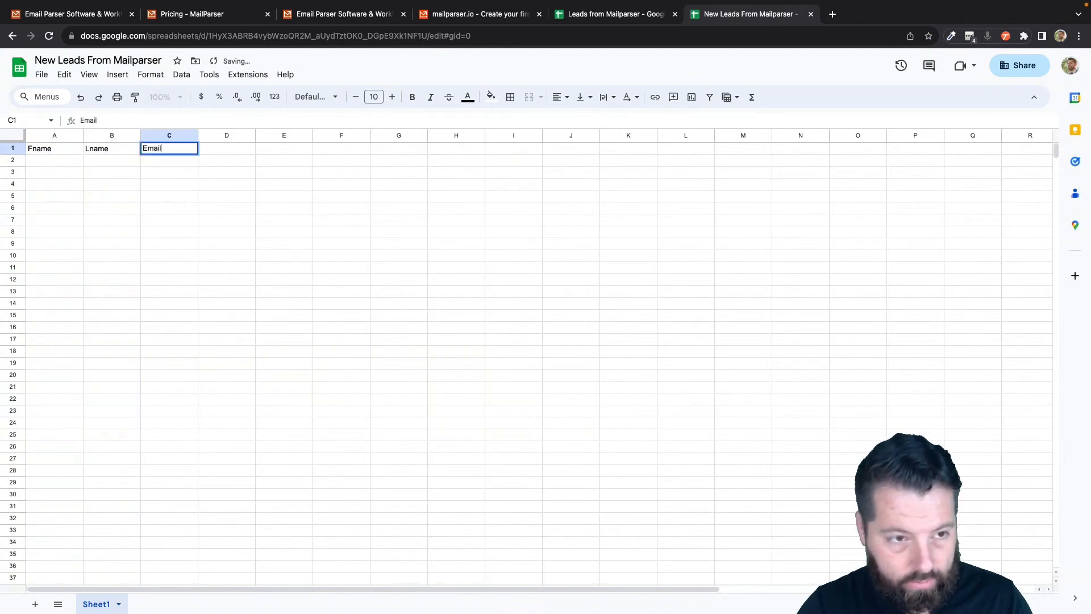
key(Tab)
text(Phone)
key(Tab)
- Add the remaining headers Message, Address, City, State and Zip in E1 through I1
text(M)
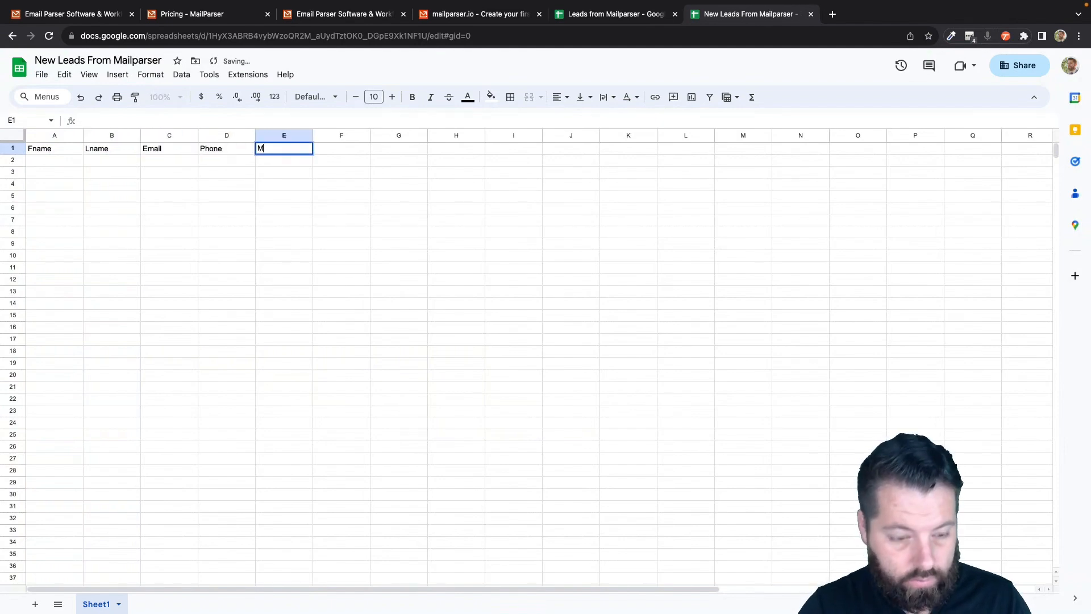
text(essage)
key(Tab)
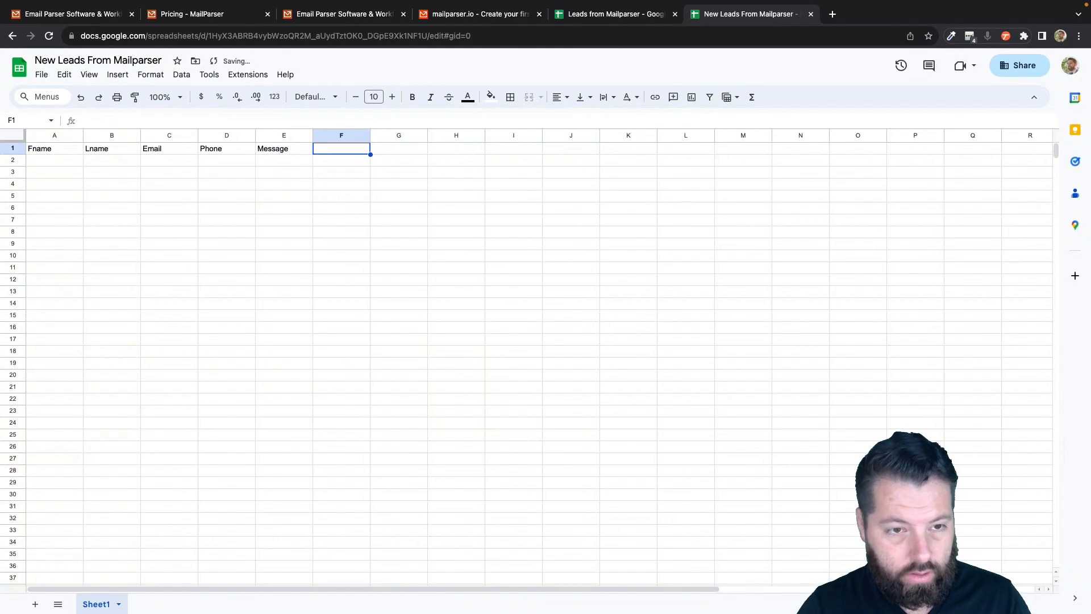
text(SAddress)
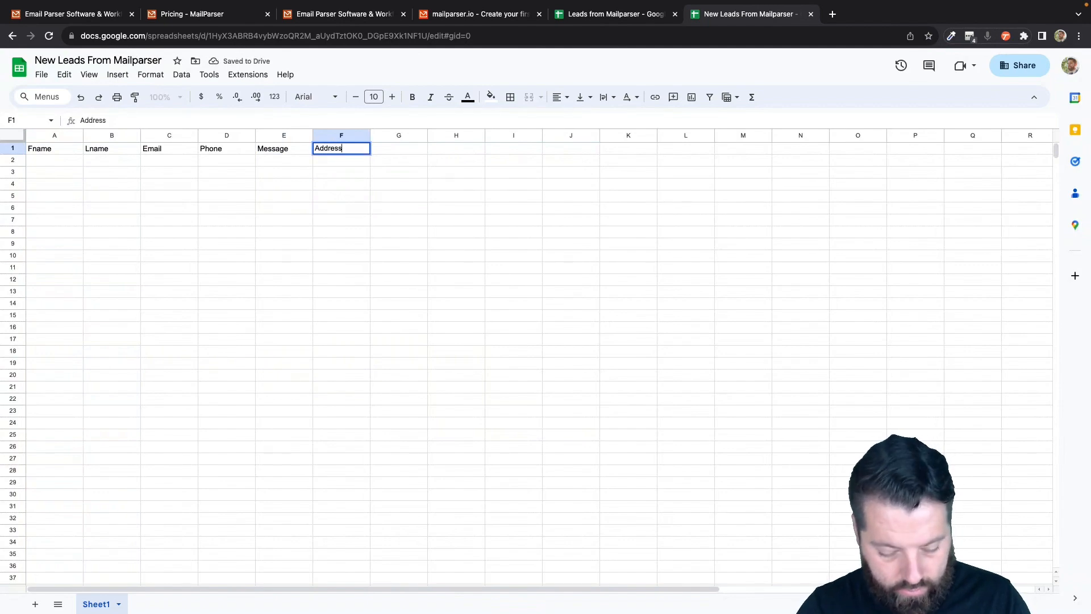
key(Tab)
text(City)
key(Tab)
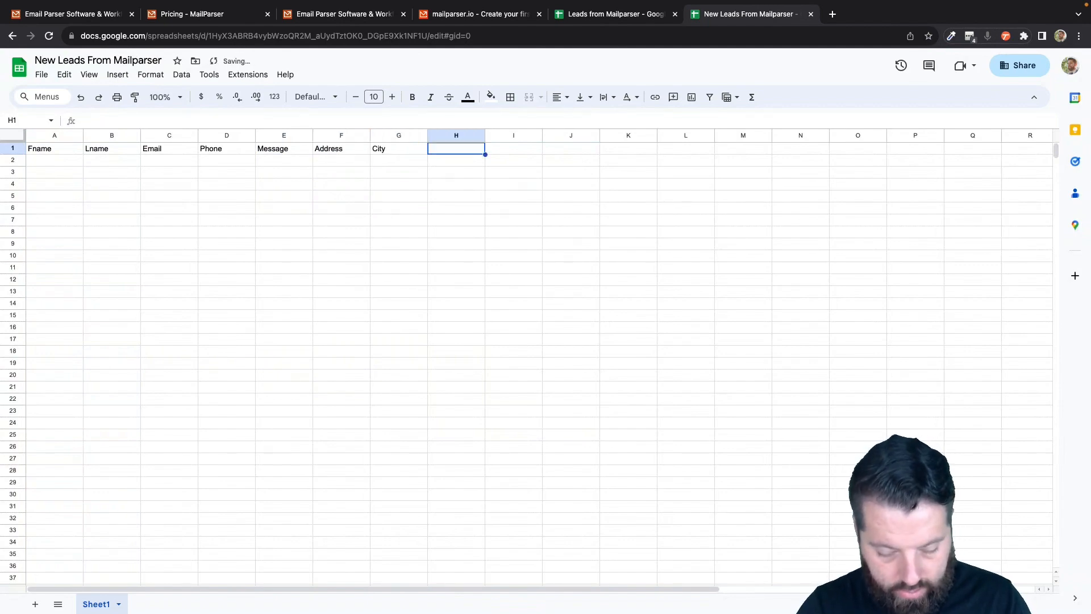
text(State )
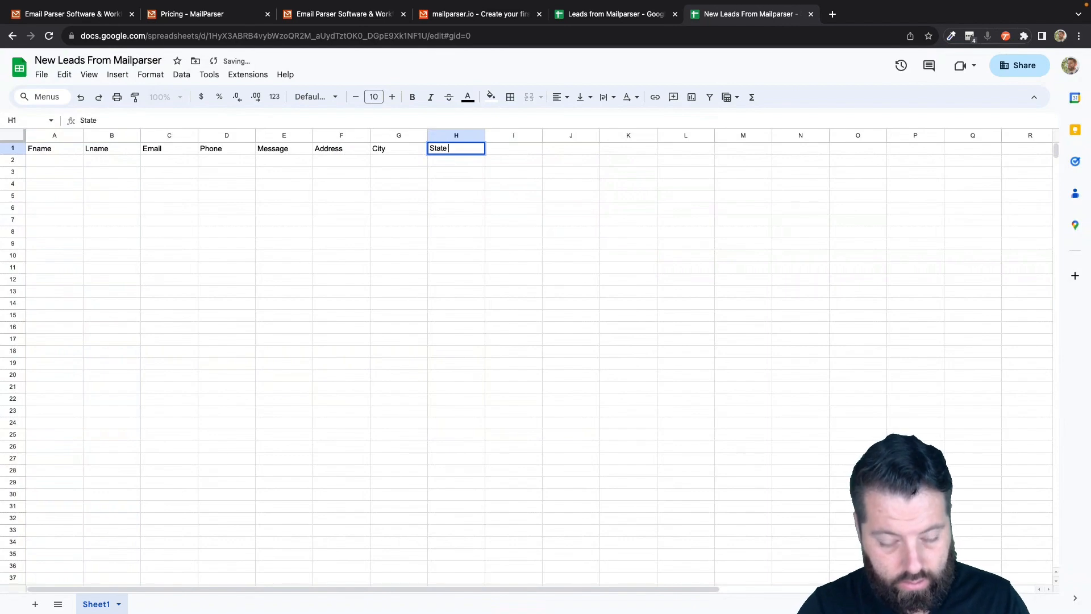
text(Zip)
key(Tab)
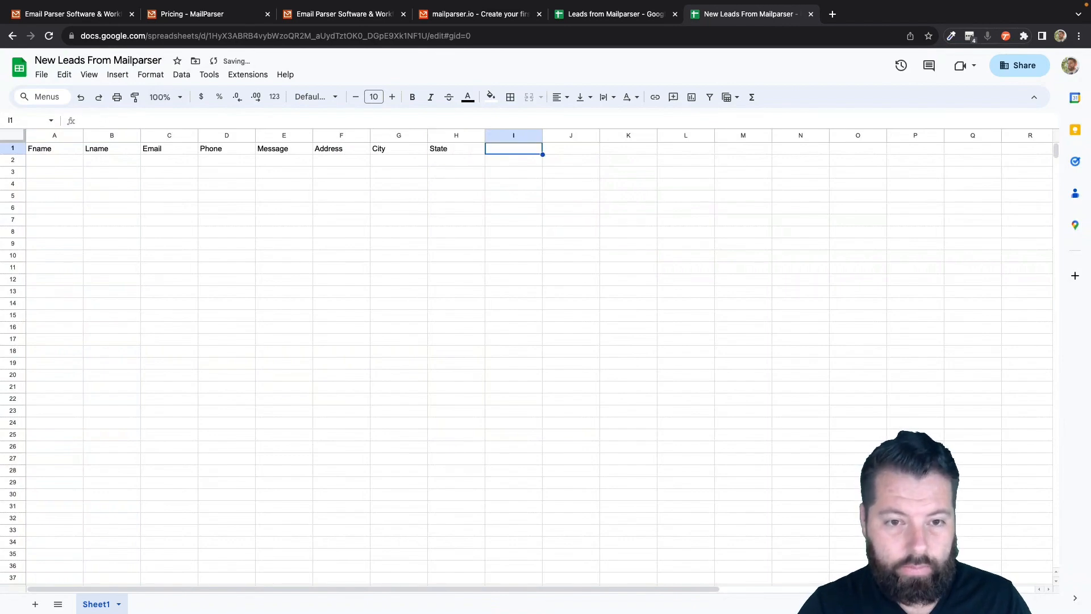
text(Zip)
key(Return)
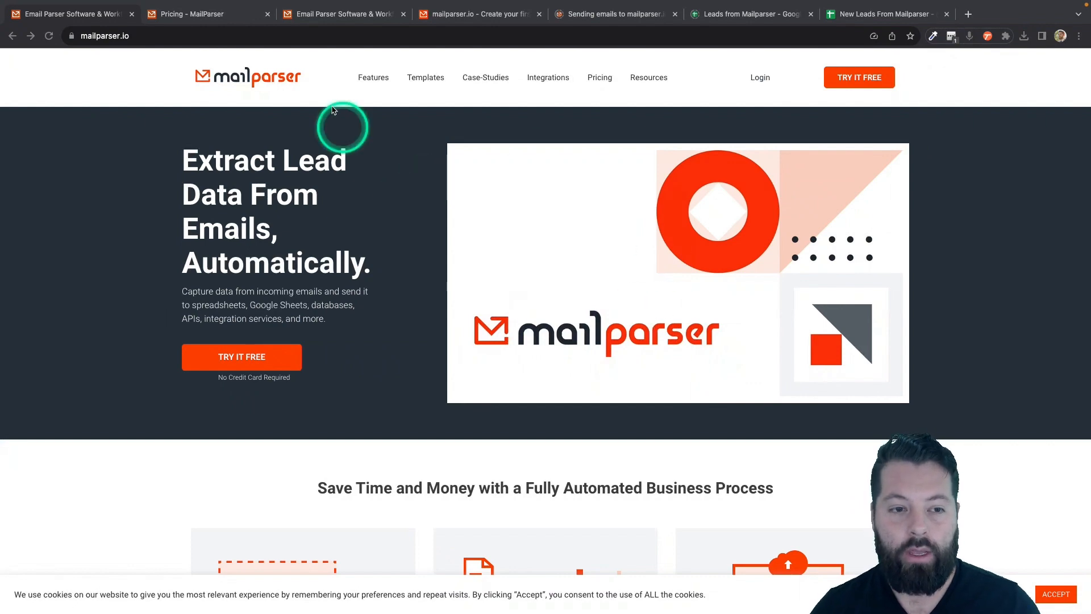
- Review Mailparser's pricing plans, then return to the app's getting-started dashboard
click(216, 15)
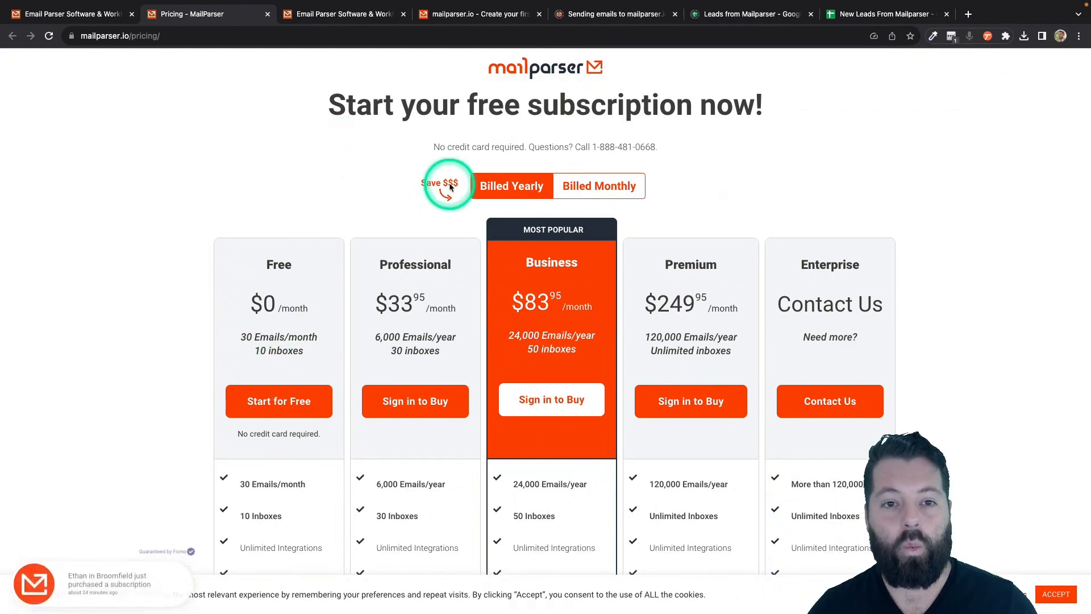
click(461, 15)
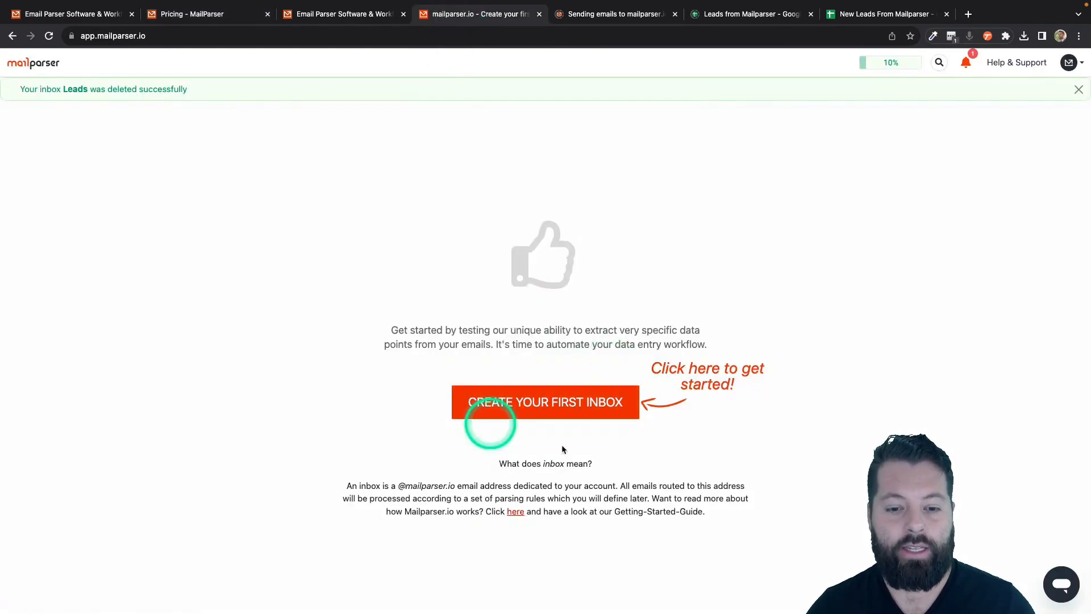
- Create a Mailparser inbox named 'Le' for leads and save it
click(540, 402)
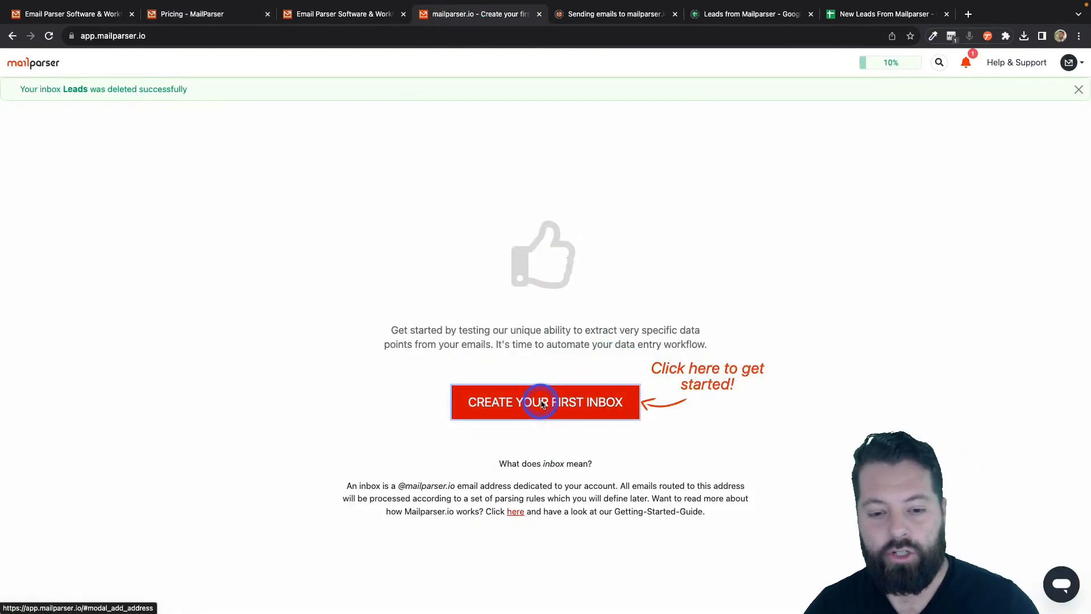
click(487, 139)
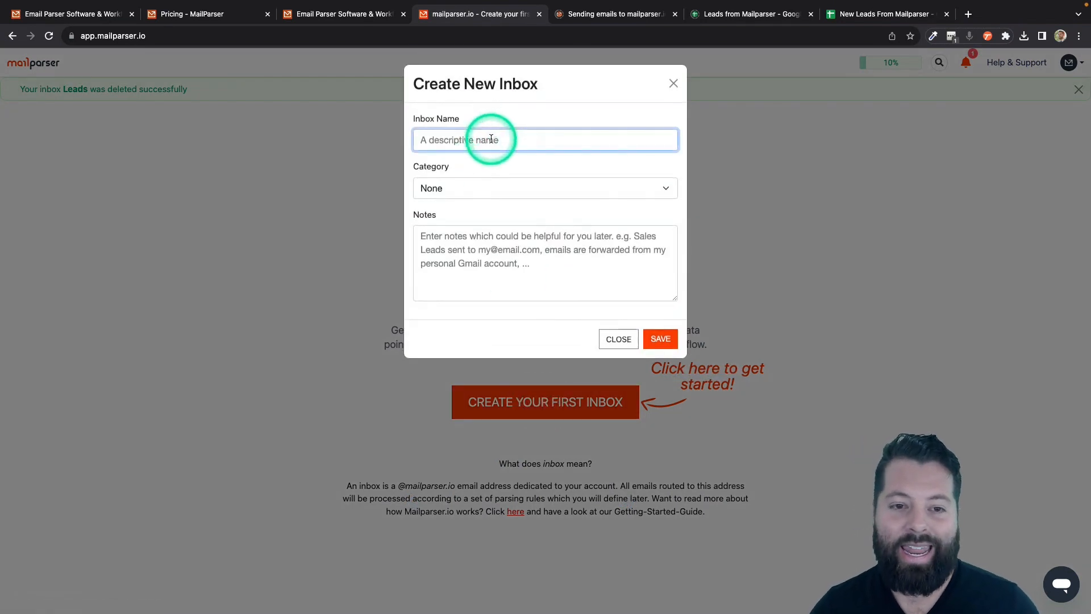
text(LE)
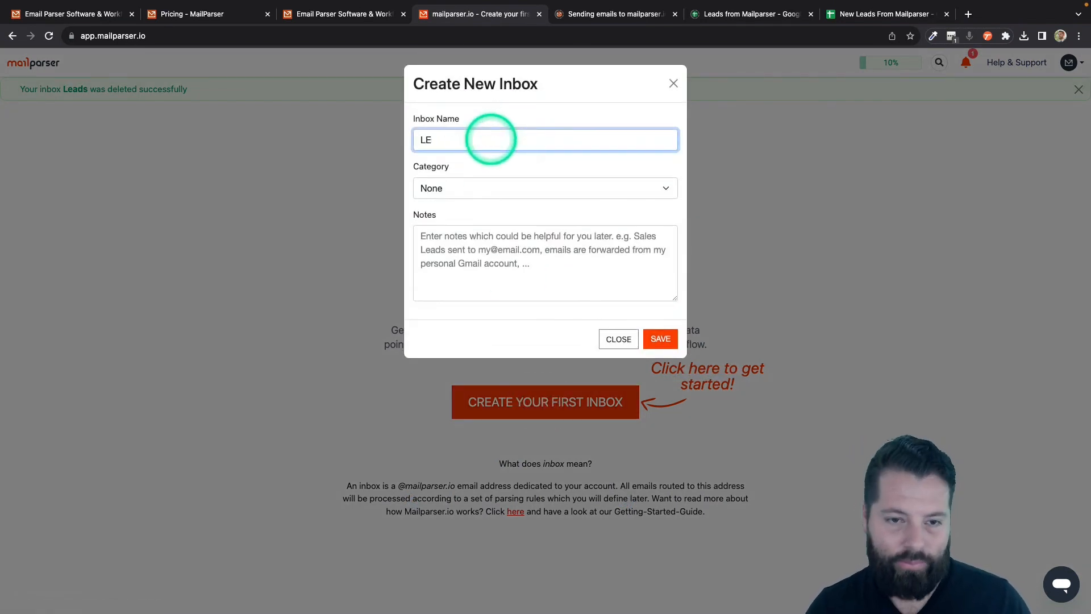
key(BackSpace)
text(eads)
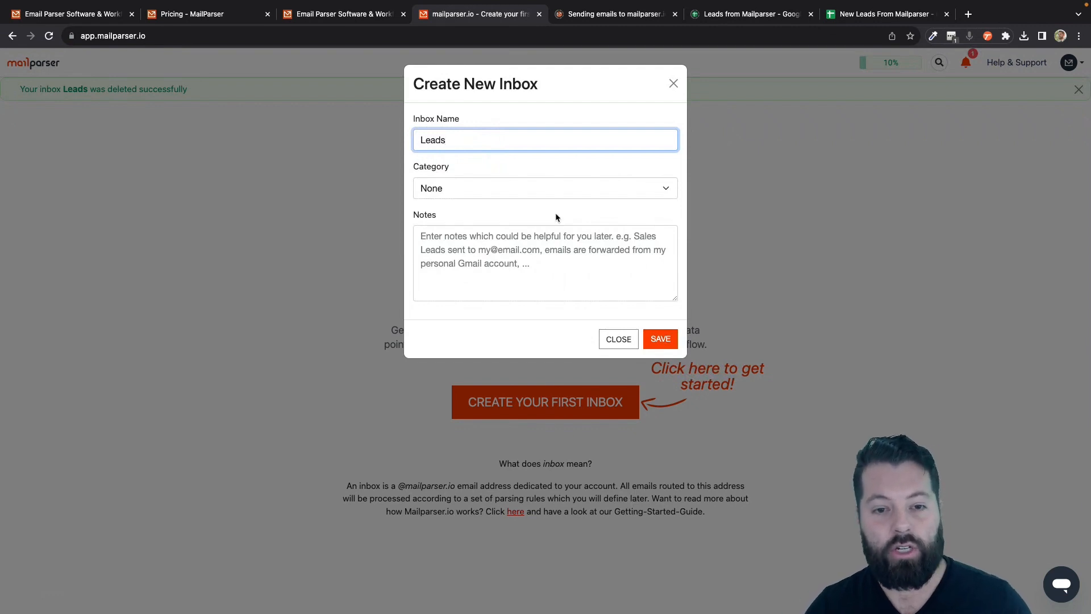
click(661, 343)
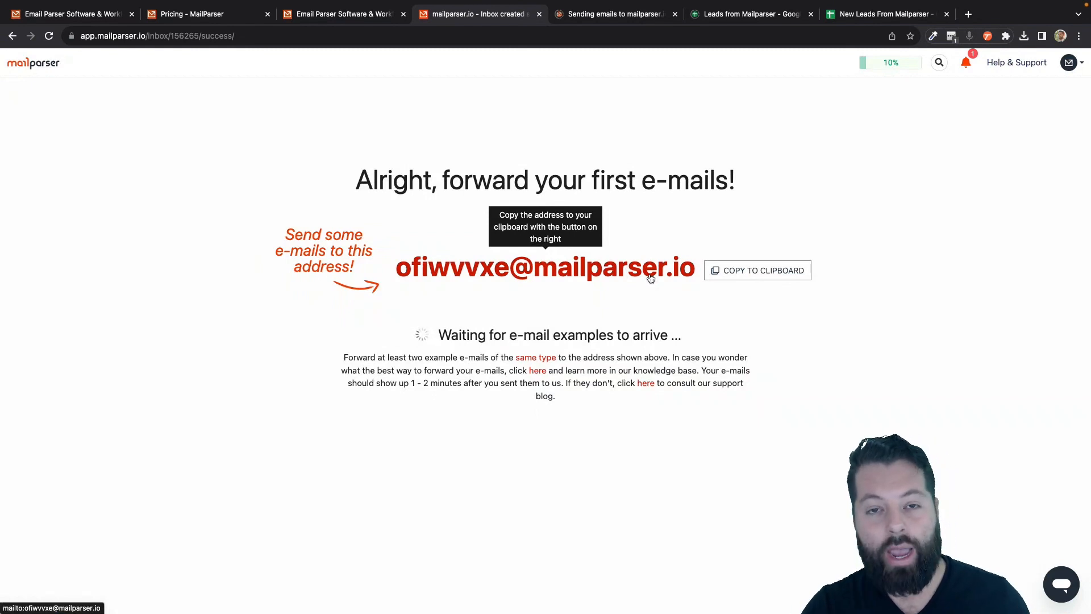
- Copy the inbox's unique forwarding address to the clipboard and dismiss the confirmation
click(565, 279)
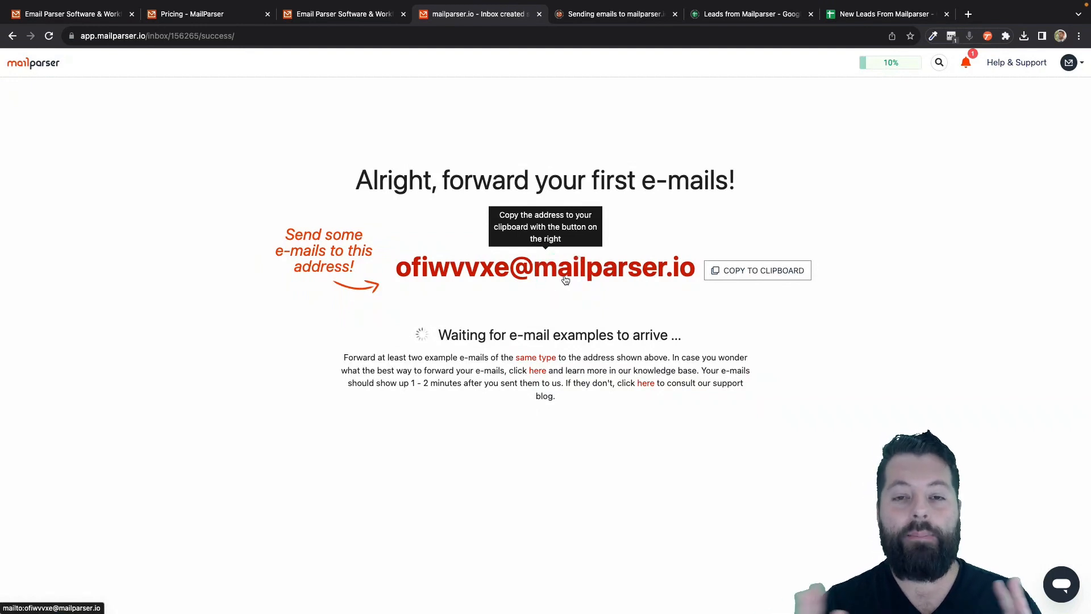
click(505, 269)
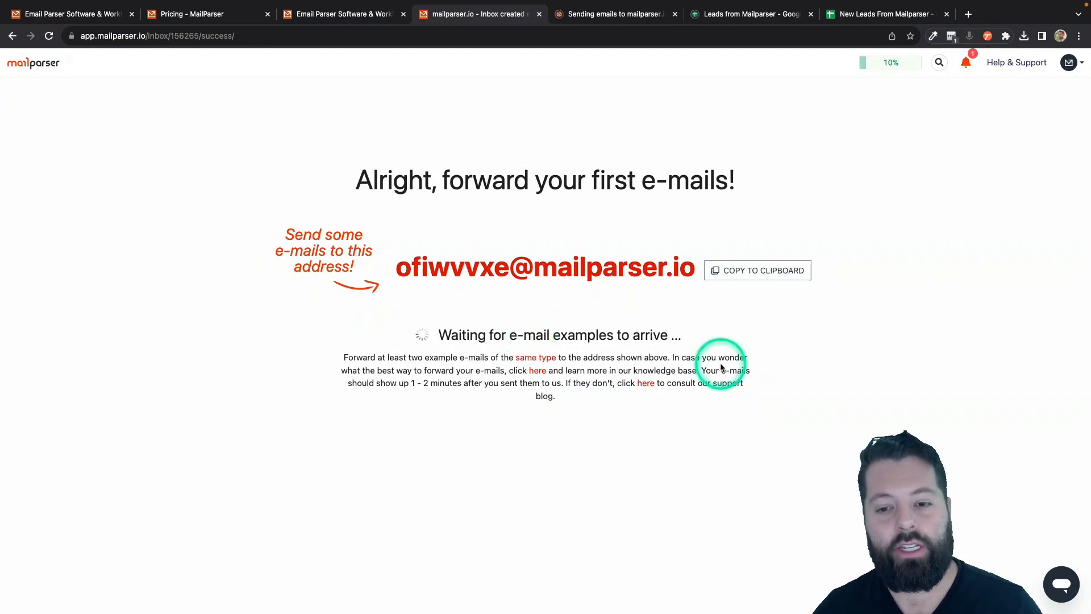
click(758, 276)
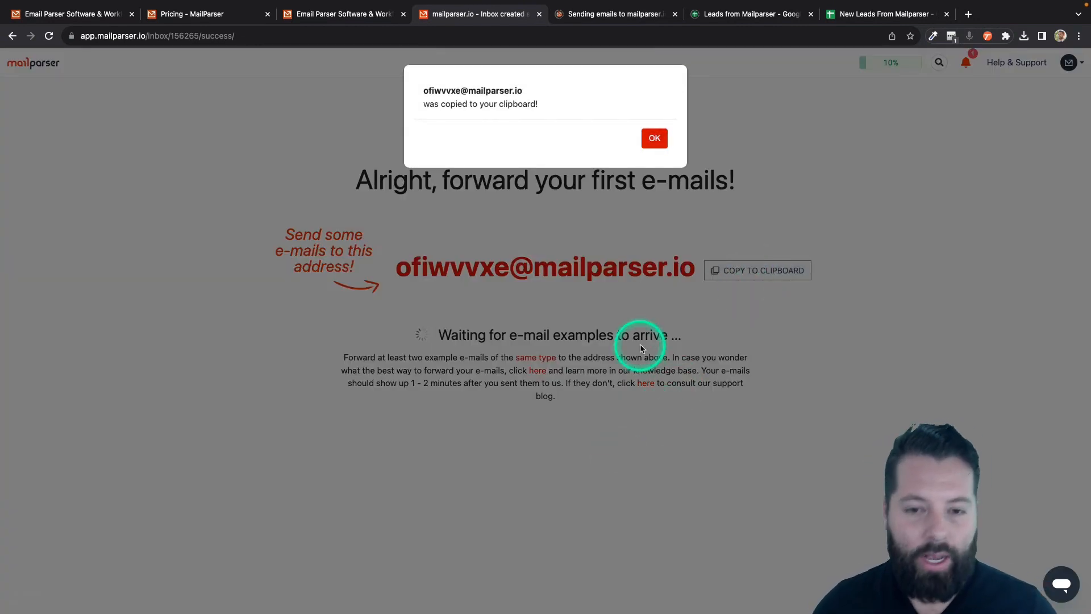
click(654, 138)
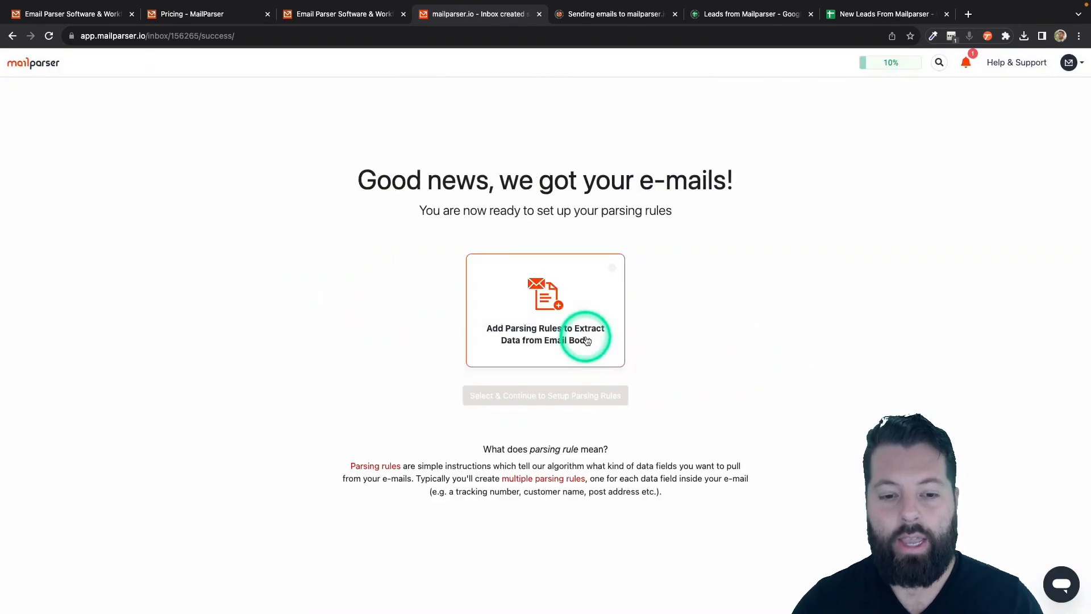
- Choose parsing-rule extraction and start from the Insurance Leads 'RamseySolutions Leads' template
click(585, 336)
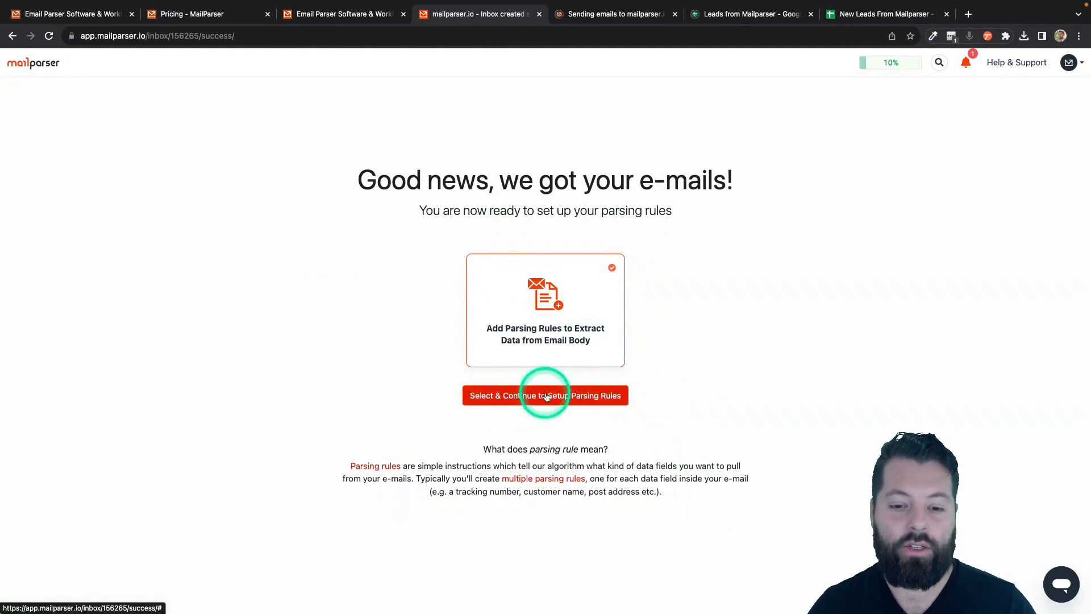
click(569, 398)
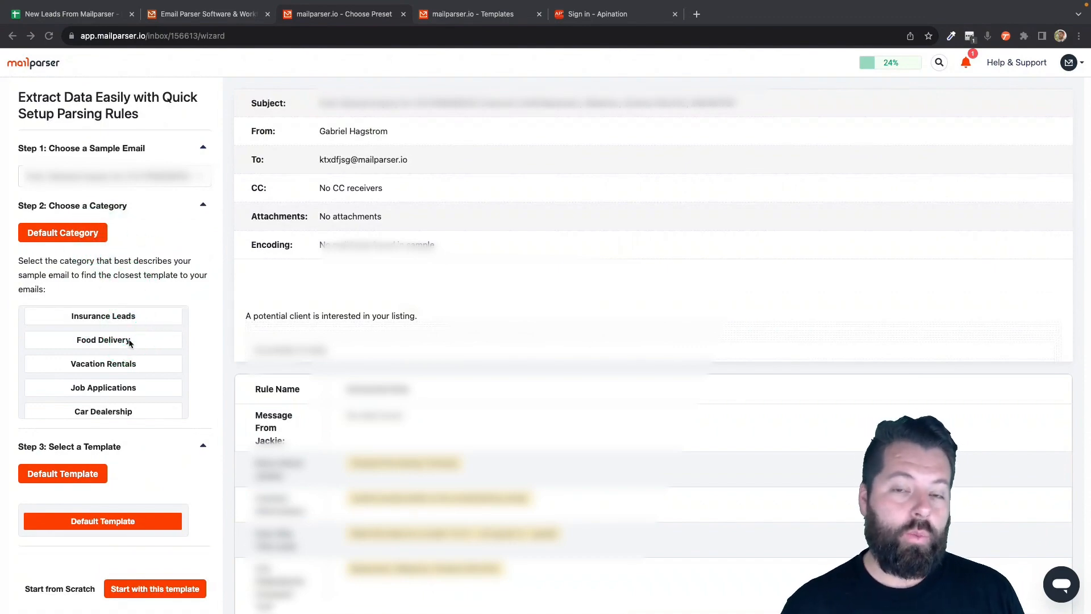
click(135, 339)
click(91, 320)
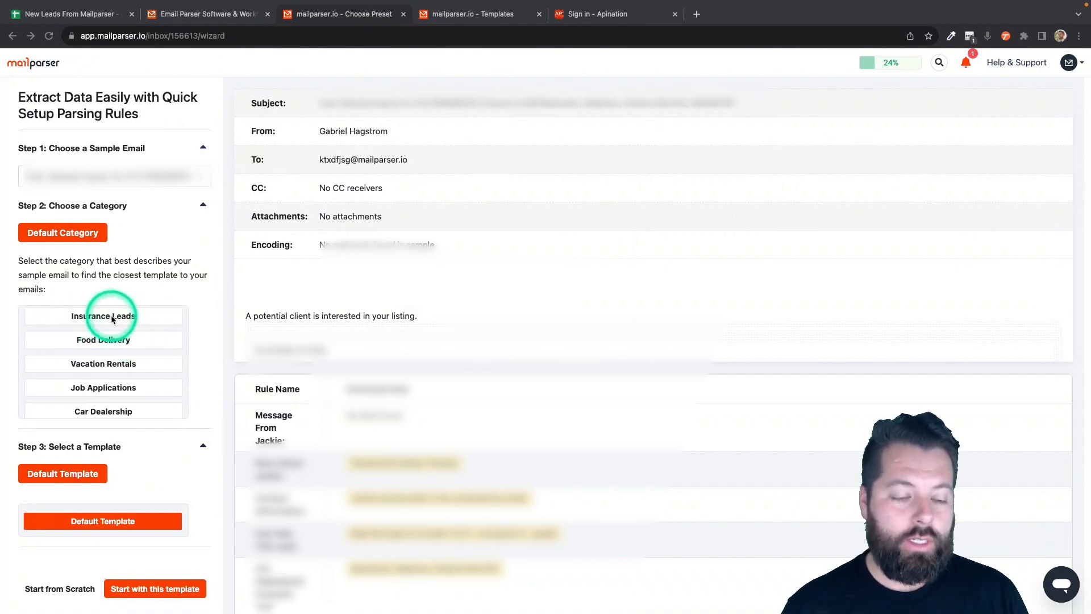
click(112, 319)
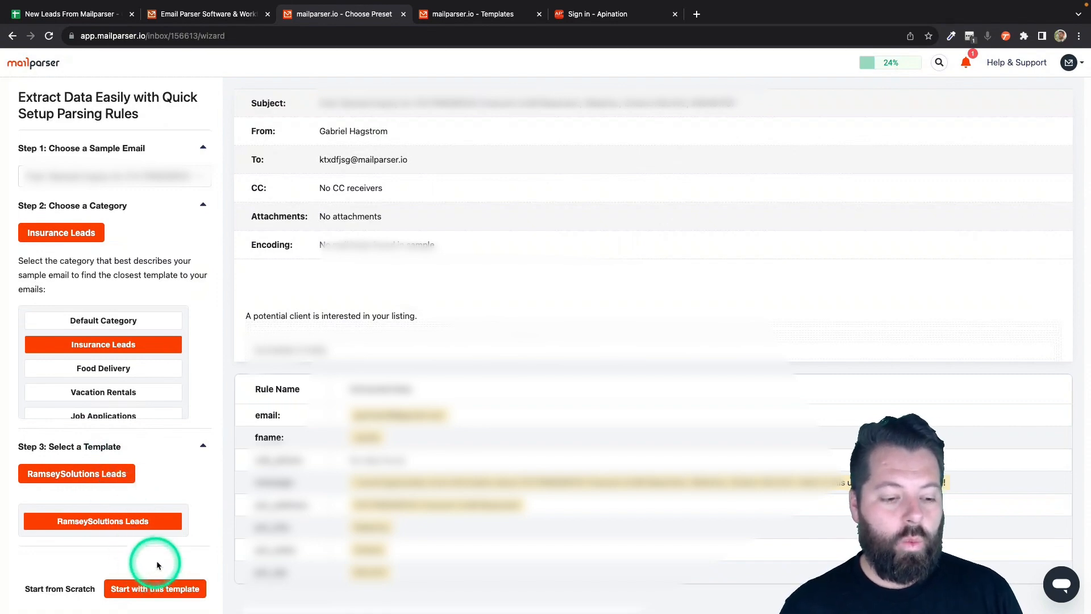
click(198, 595)
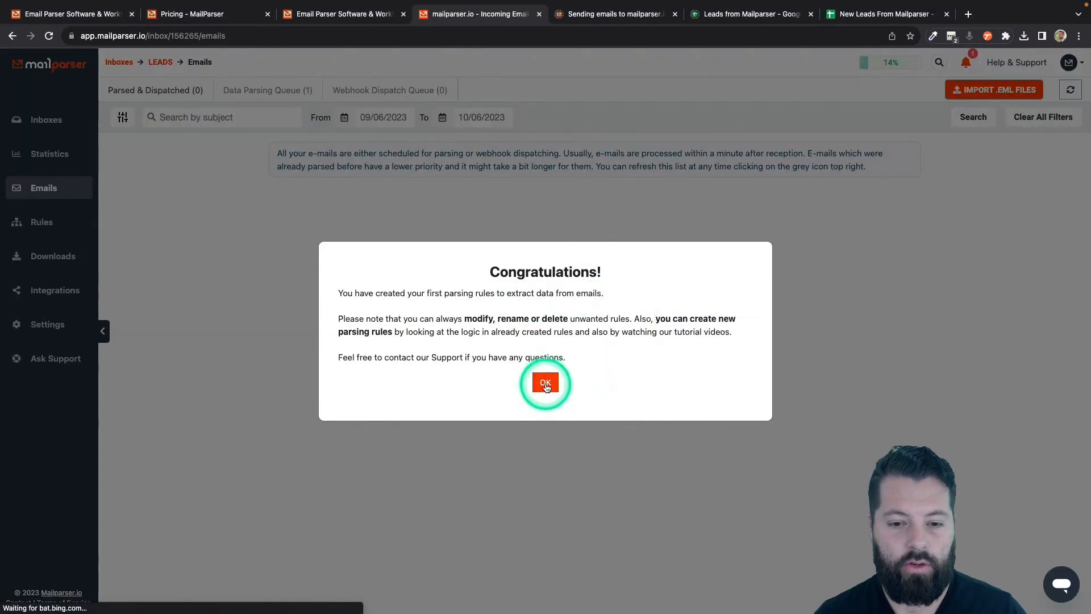
- Close the Congratulations dialog and go to the Leads inbox's Integrations page
click(546, 382)
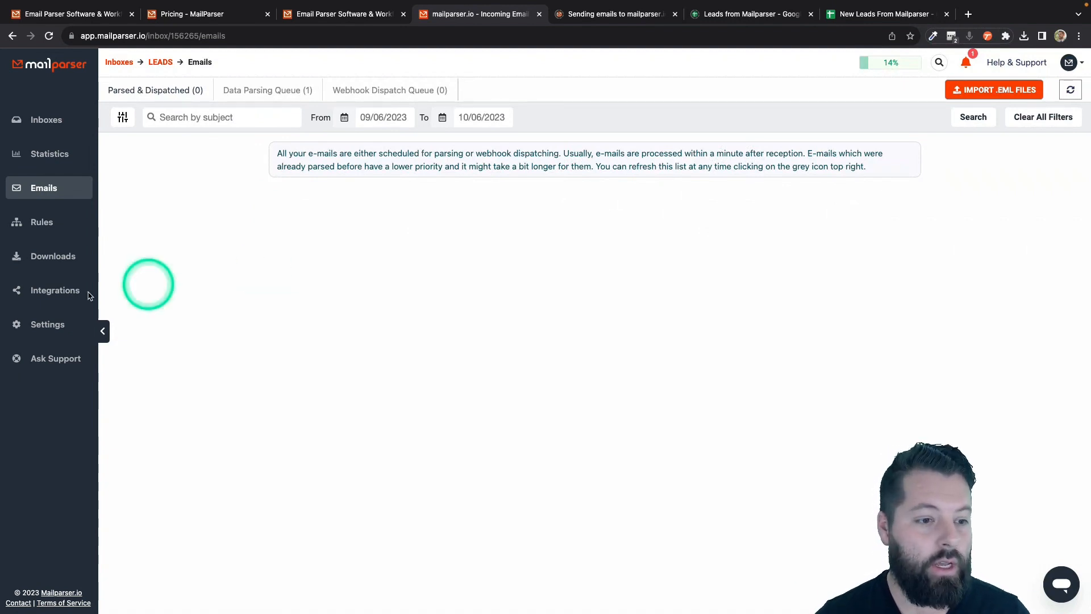
click(48, 293)
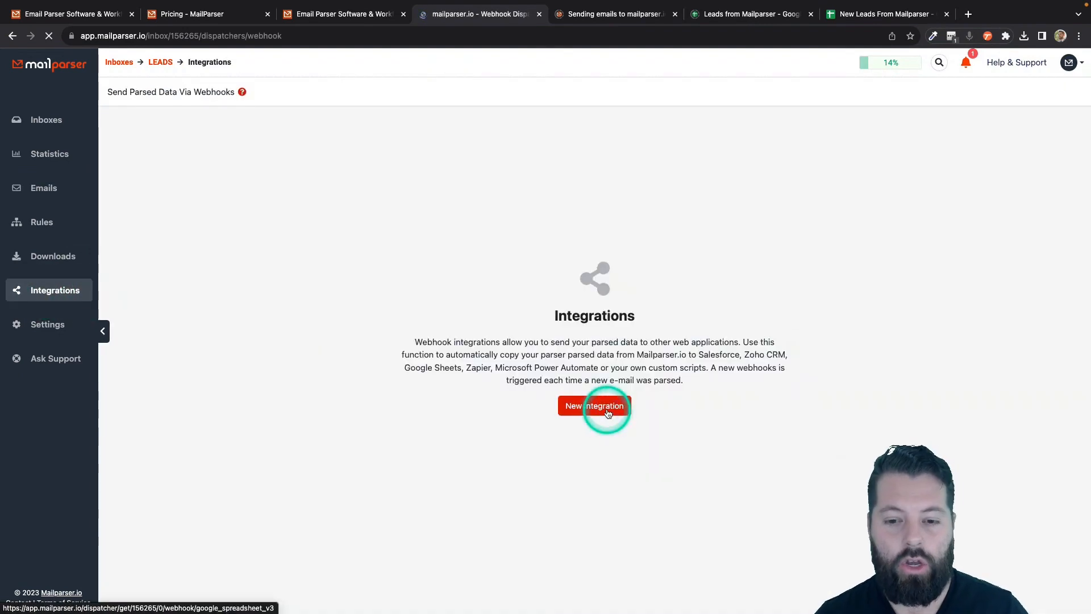
- Begin a new Google Sheets integration and review its Account Setup section
click(607, 408)
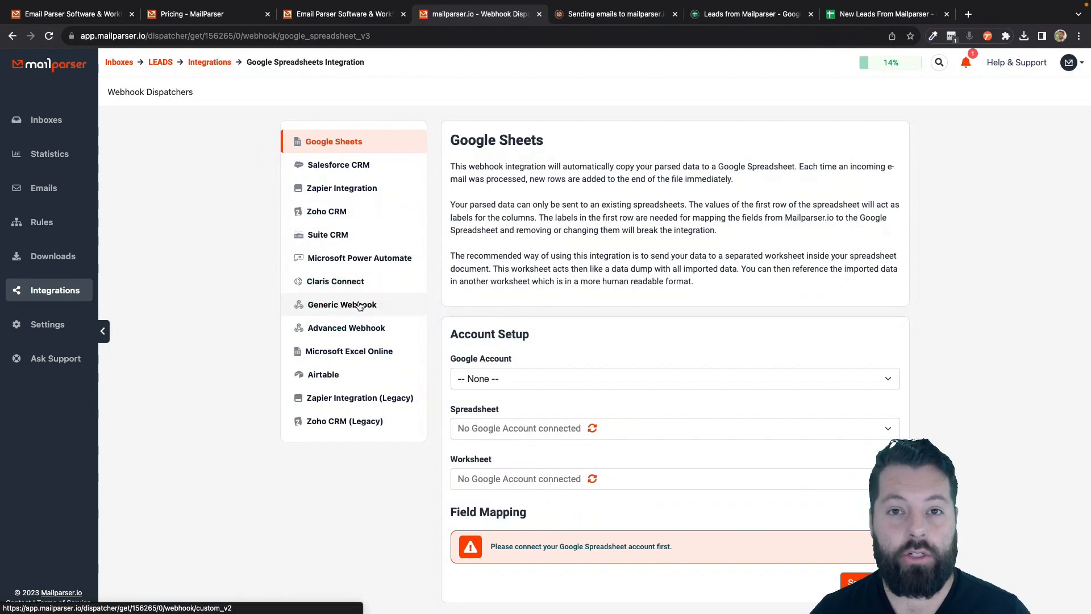
click(358, 306)
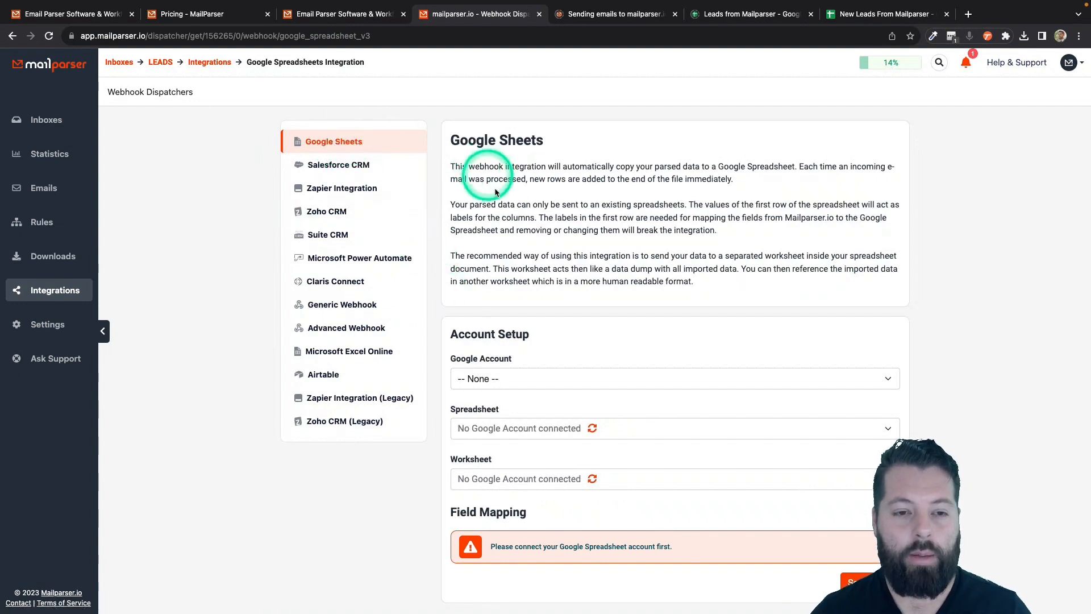
scroll(502, 230, down, 1)
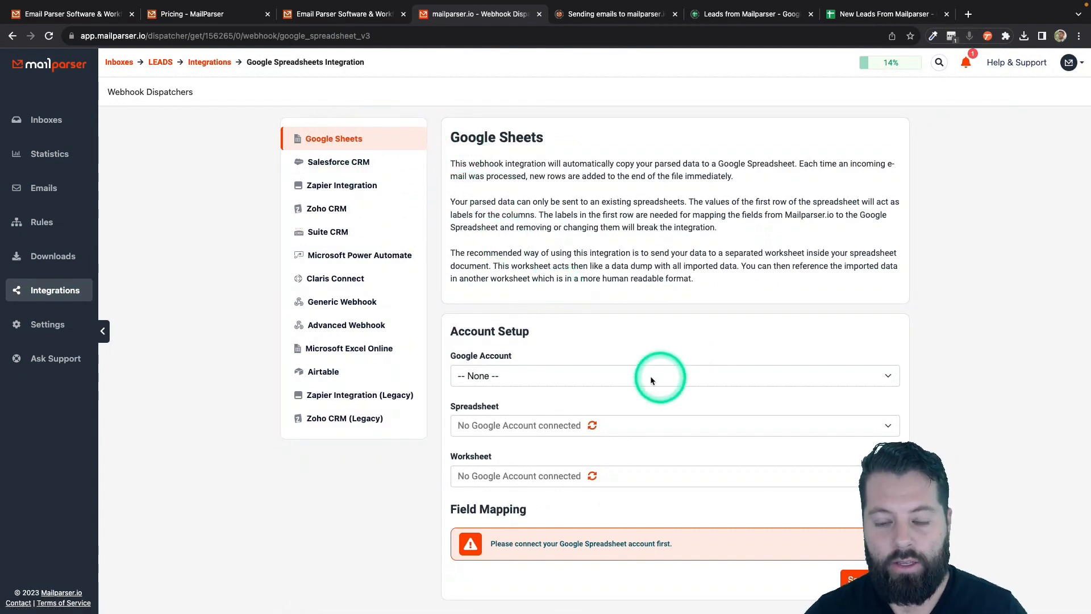
- Connect the Google account and target Sheet1 of the 'New Leads From Mailparser' spreadsheet
click(549, 376)
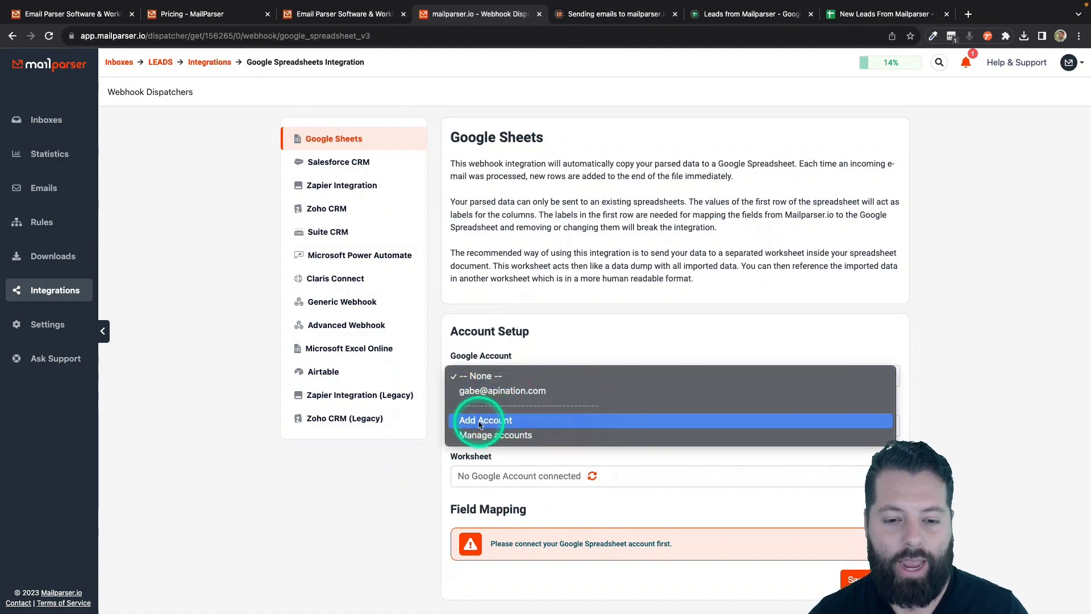
click(480, 392)
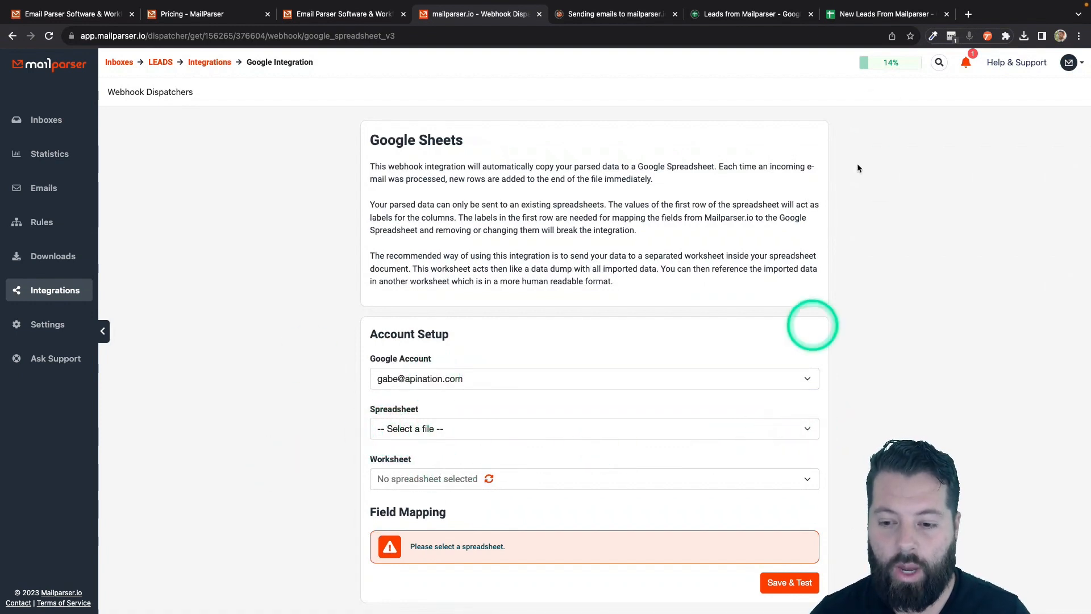
mouse_move(845, 20)
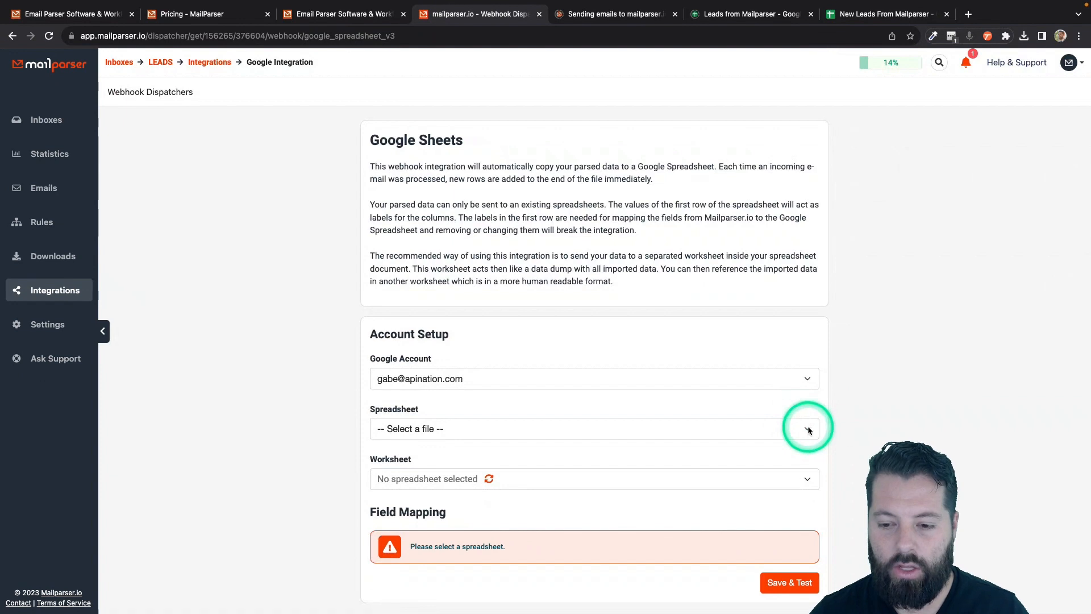
click(809, 431)
scroll(548, 563, down, 5)
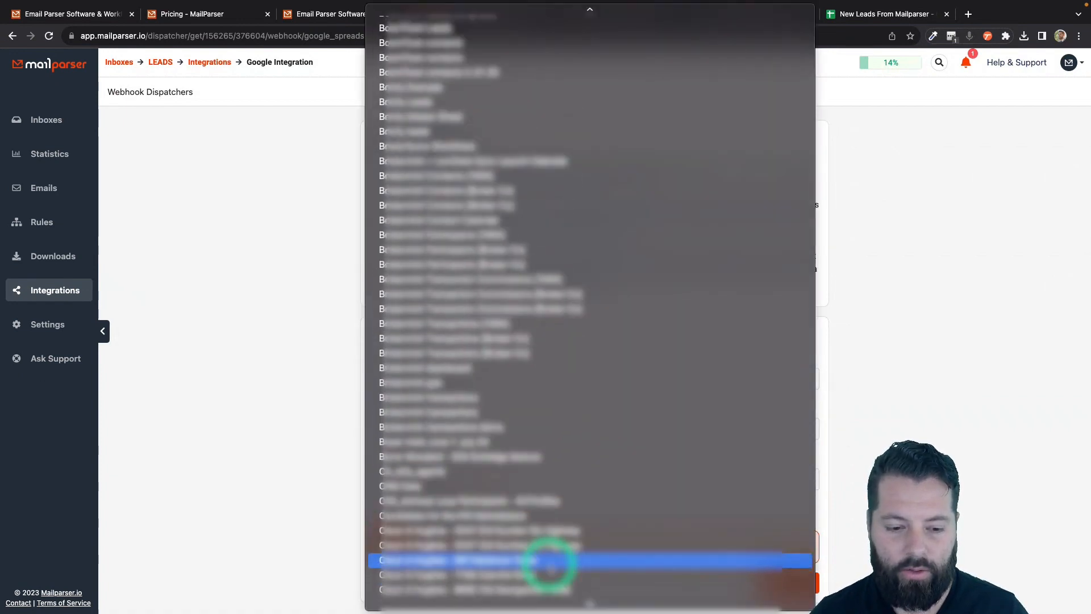
scroll(548, 563, down, 20)
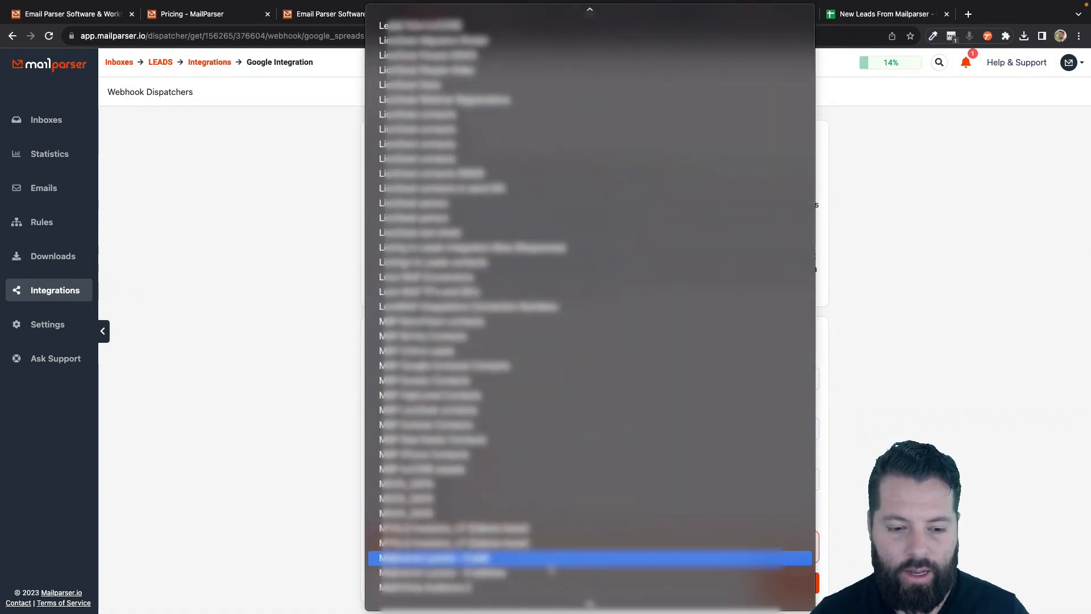
scroll(550, 568, down, 20)
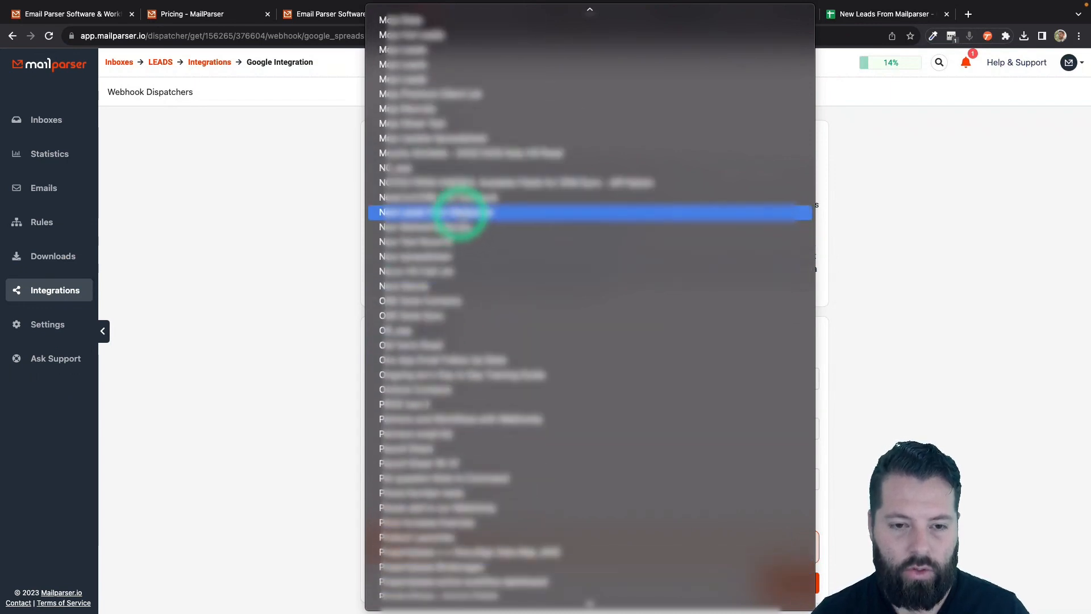
click(425, 214)
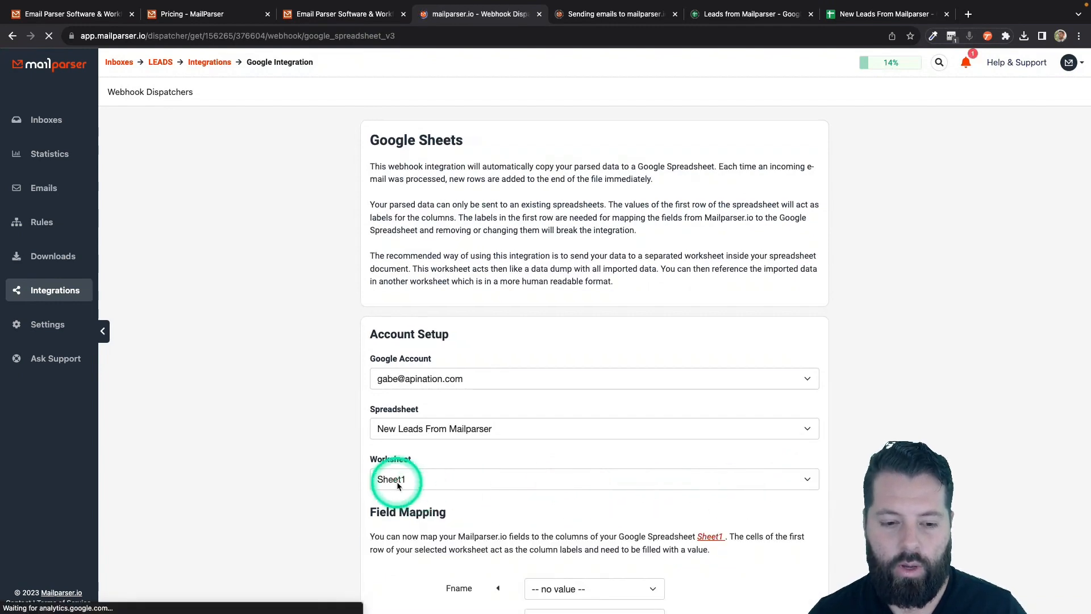
scroll(366, 490, down, 5)
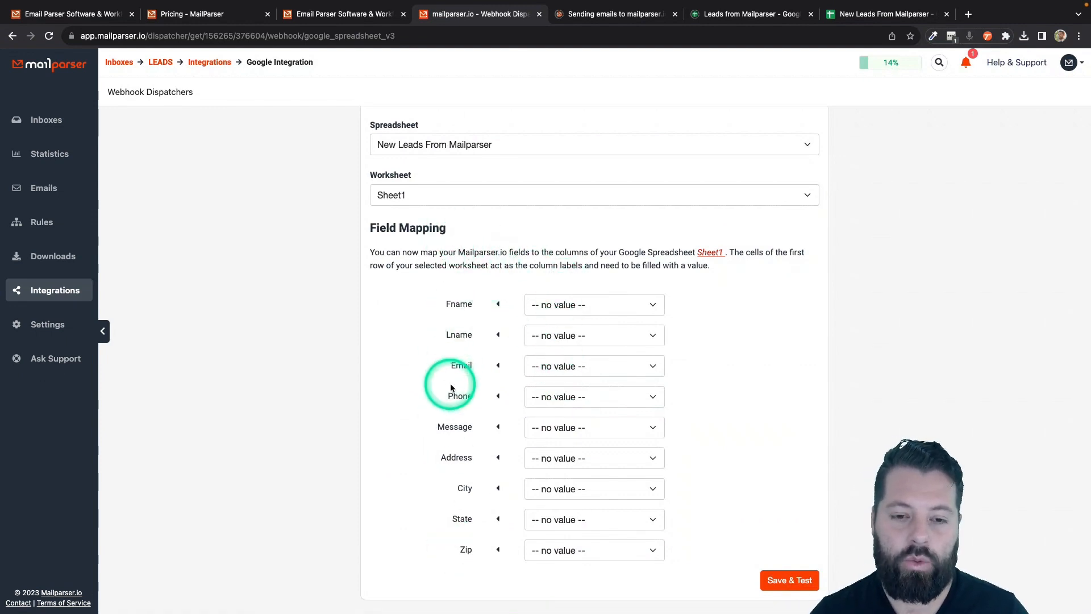
- Map Fname to fname, Email to email, Phone to cell_phone, Message to message; leave Lname unmapped
click(560, 307)
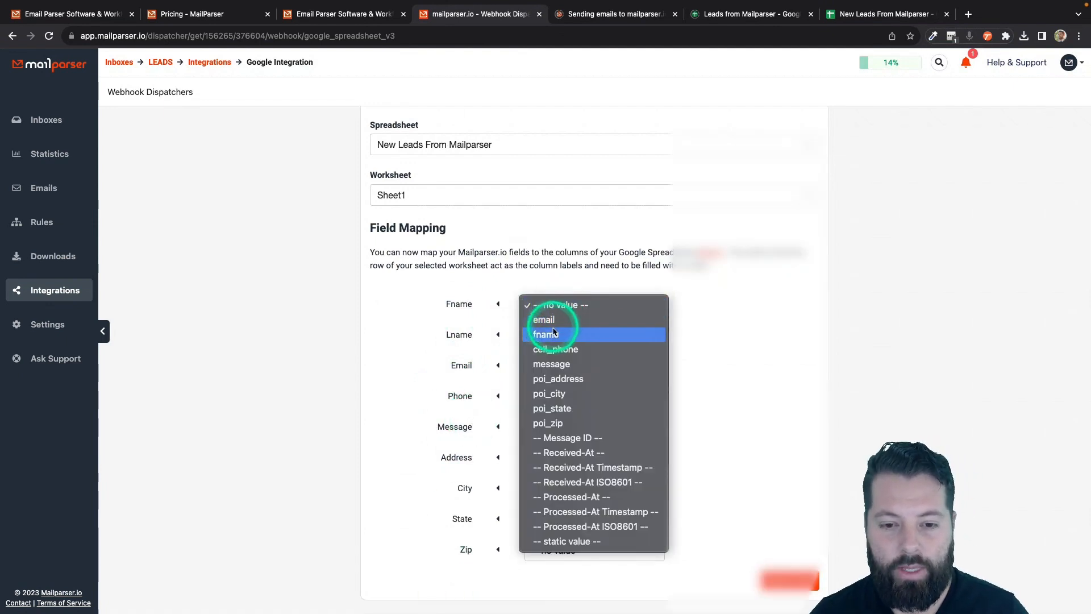
click(550, 337)
click(550, 337)
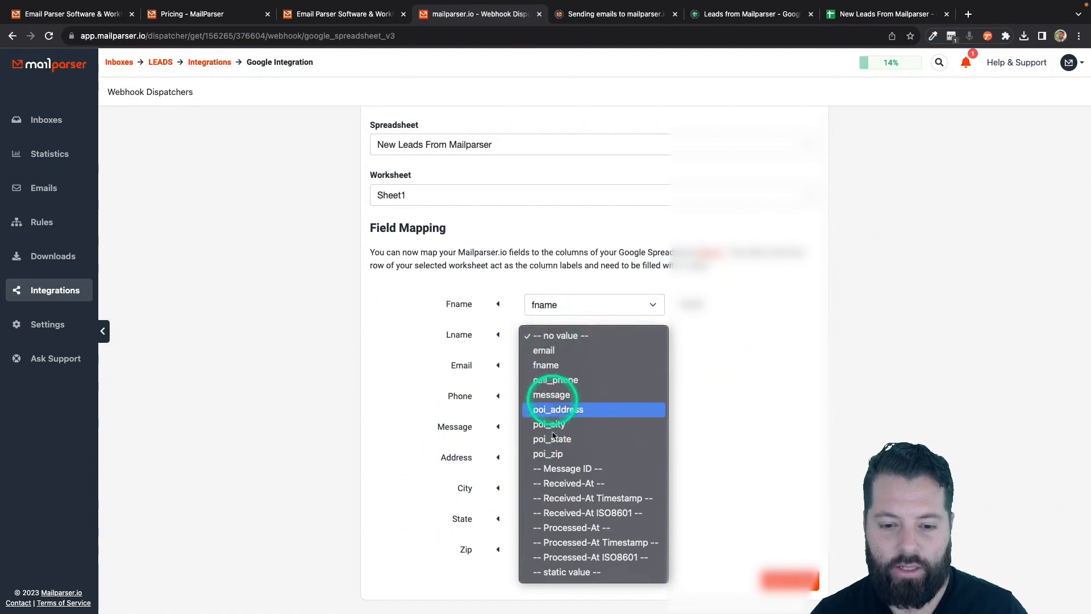
click(713, 360)
click(629, 336)
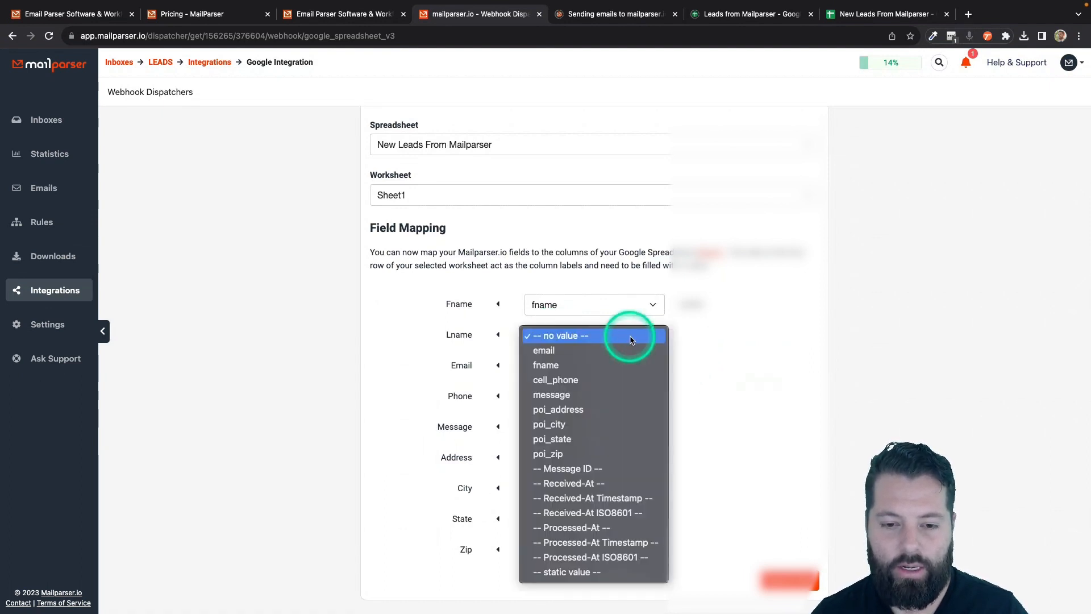
click(739, 341)
click(621, 364)
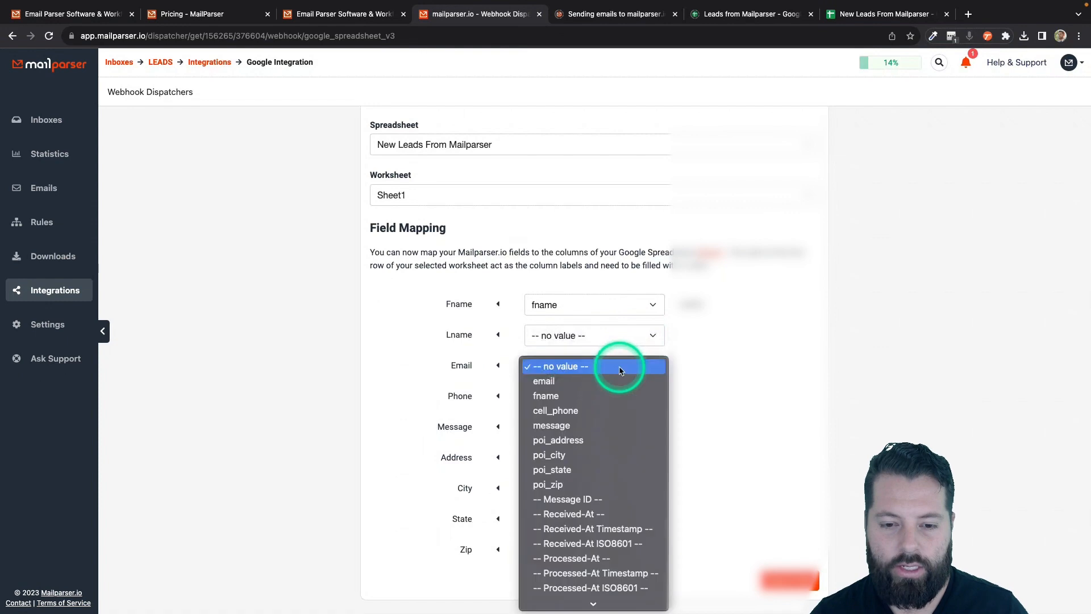
click(592, 387)
click(592, 396)
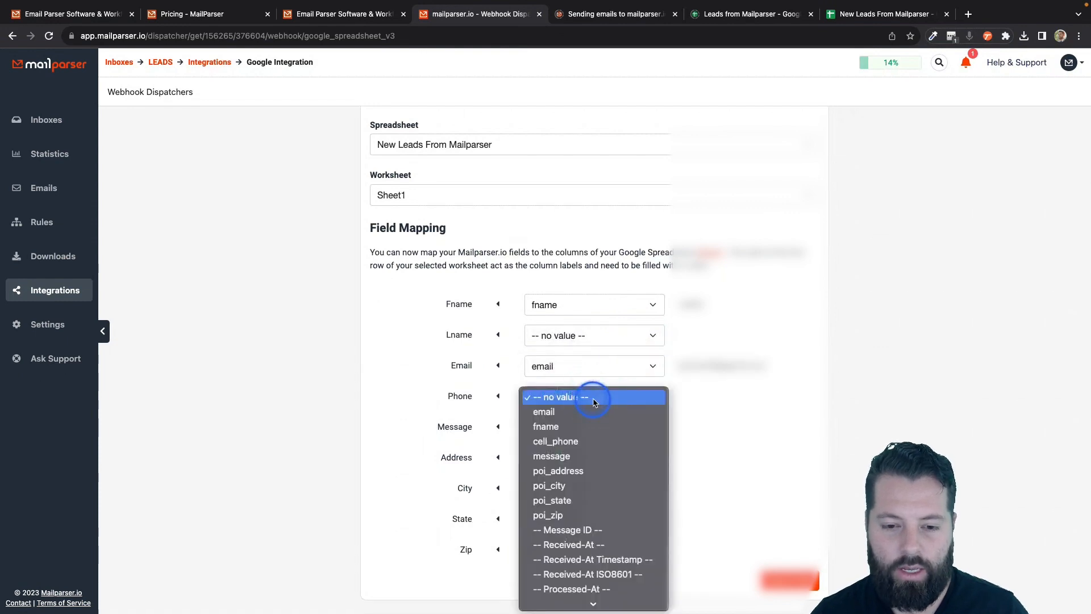
click(574, 442)
click(575, 428)
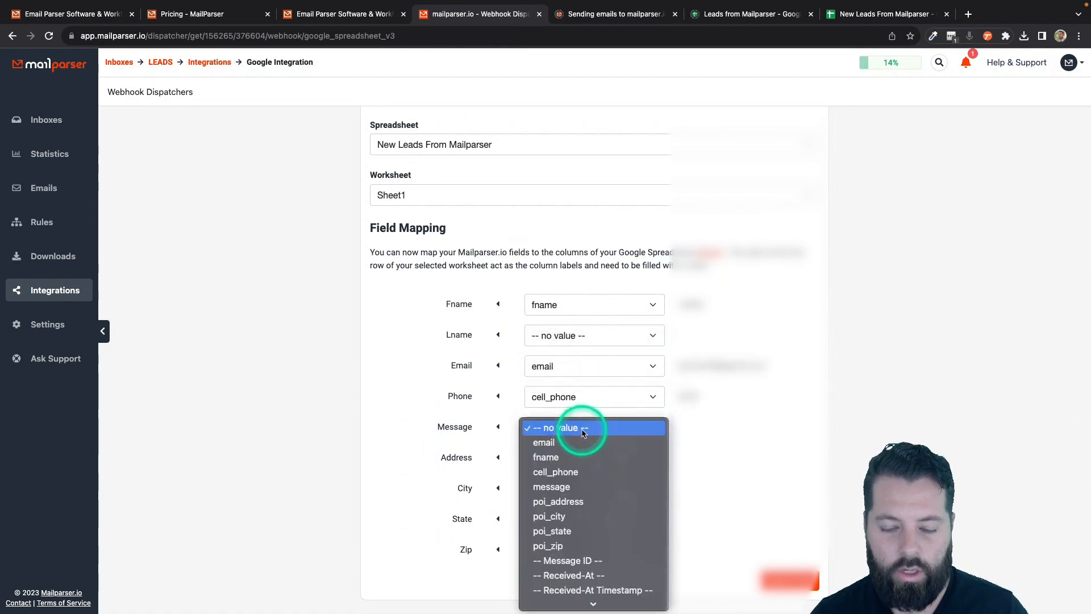
click(571, 487)
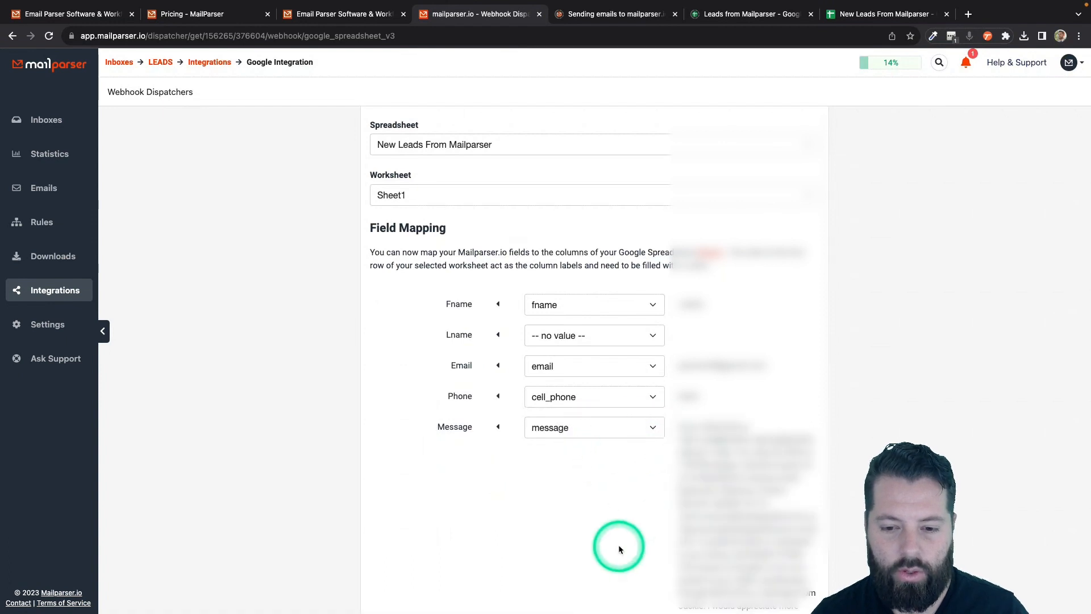
- Map Address, City, State and Zip to poi_address, poi_city, poi_state and poi_zip
scroll(620, 548, down, 4)
click(640, 456)
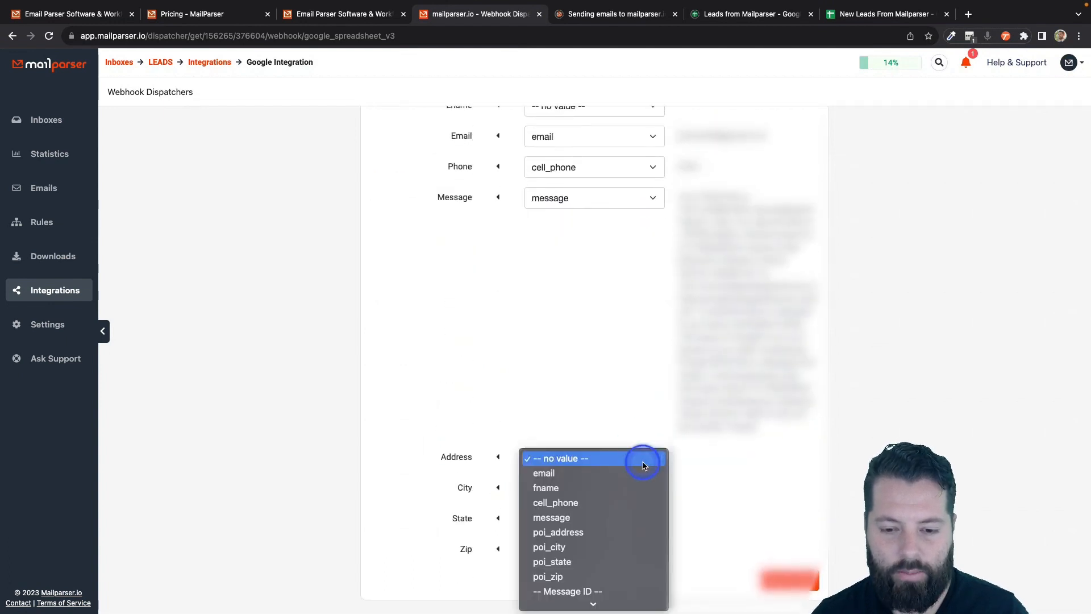
click(577, 532)
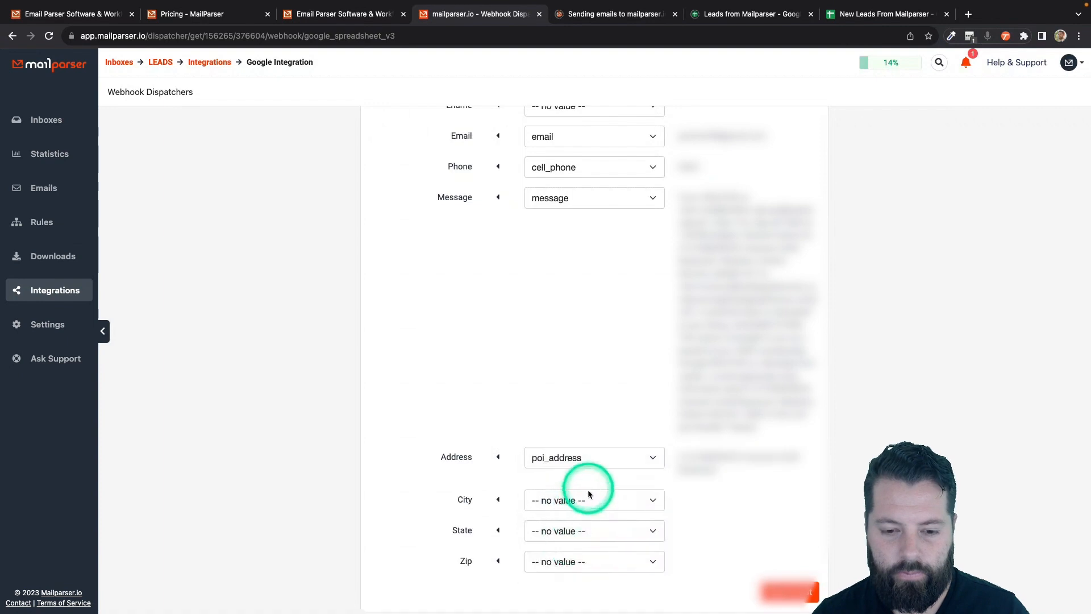
click(589, 493)
click(559, 573)
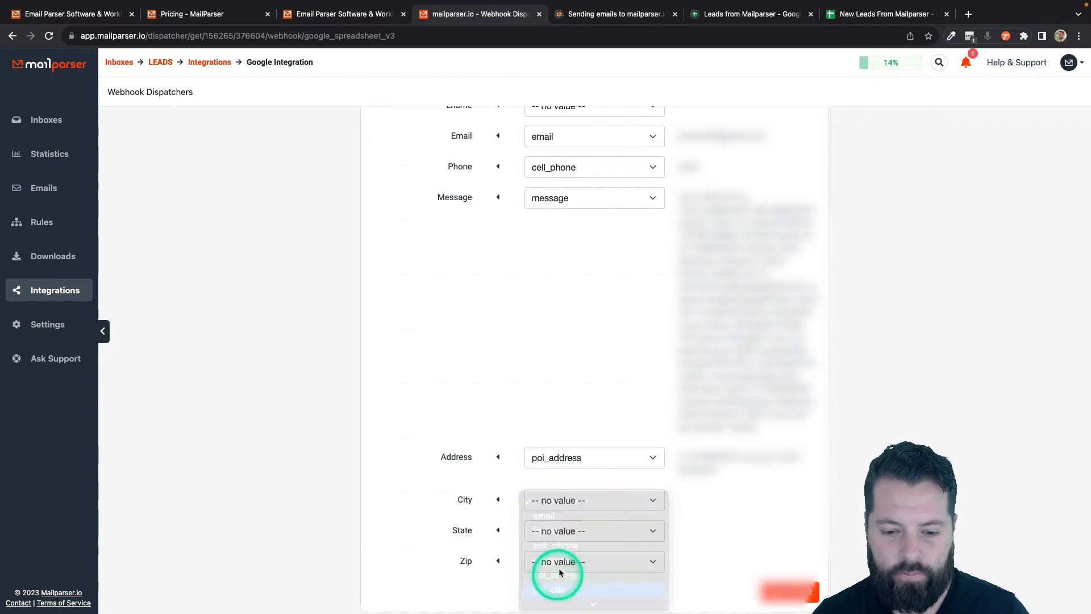
click(577, 531)
scroll(561, 570, down, 3)
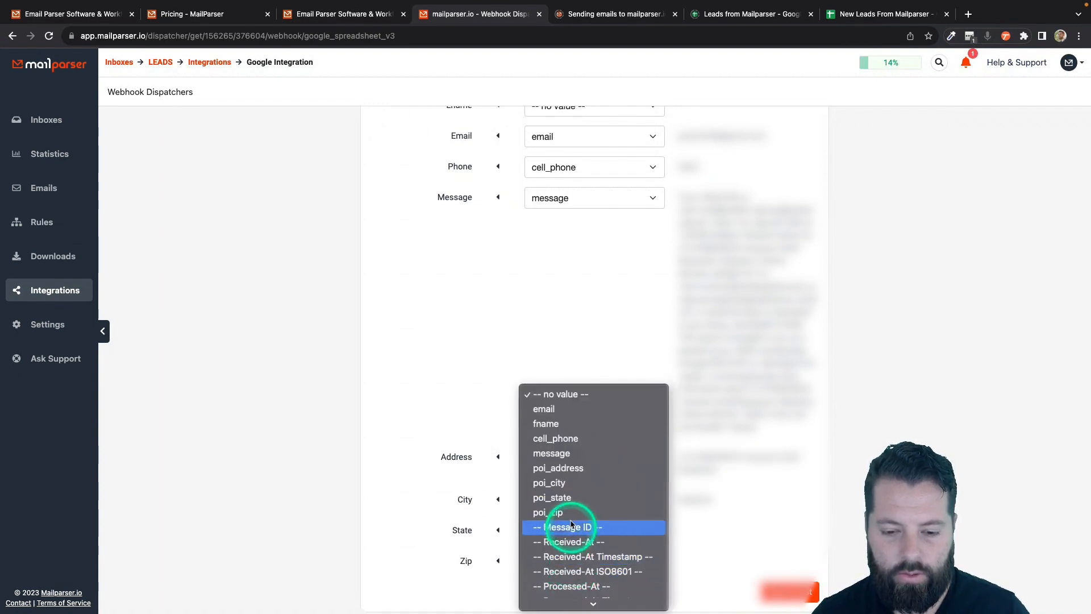
click(574, 498)
click(575, 560)
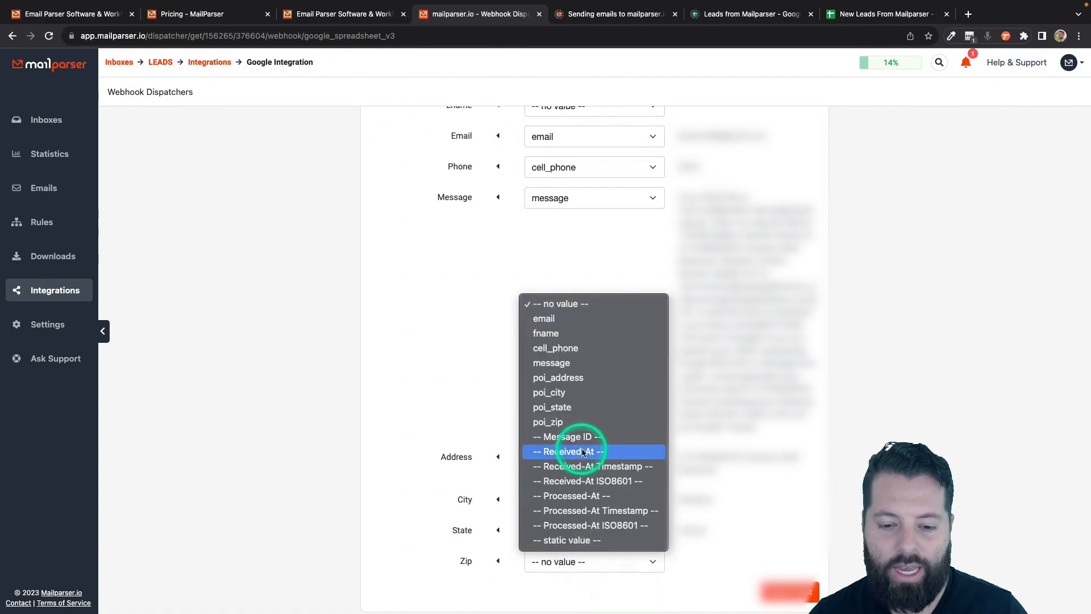
click(586, 421)
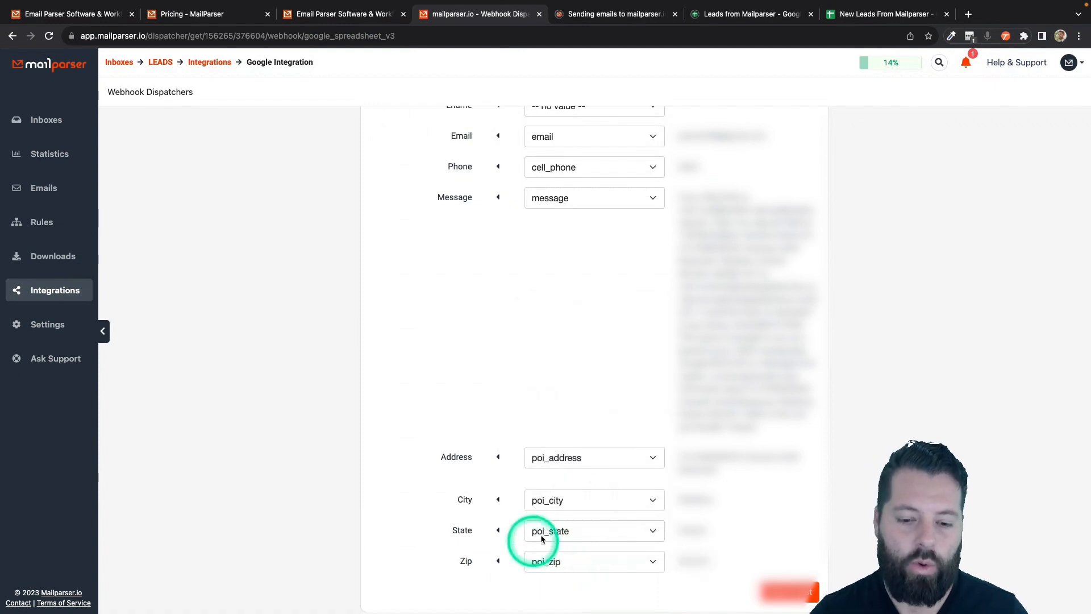
scroll(578, 319, up, 5)
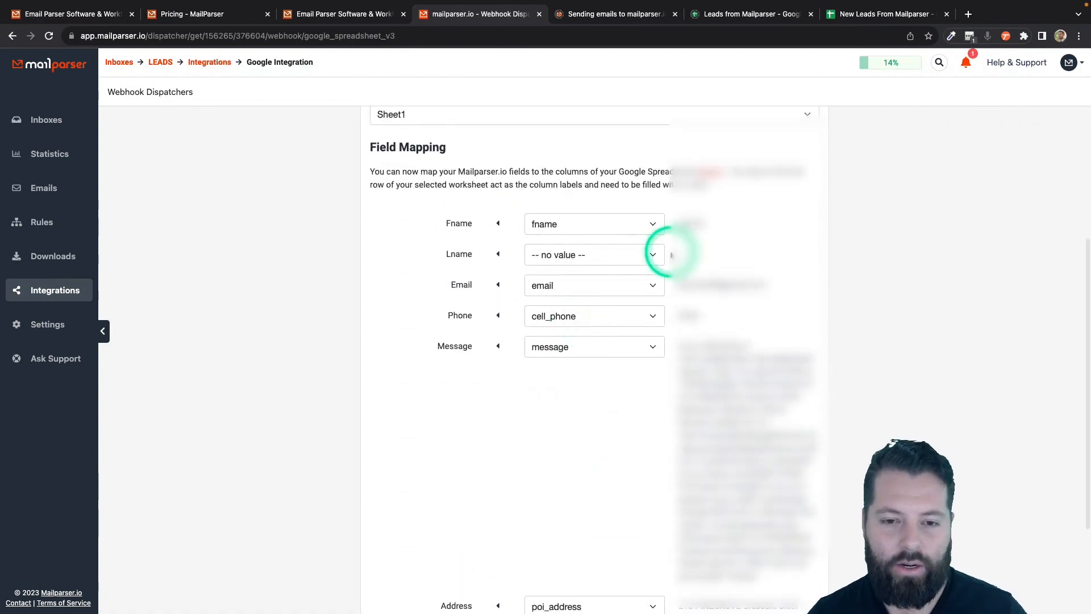
click(877, 15)
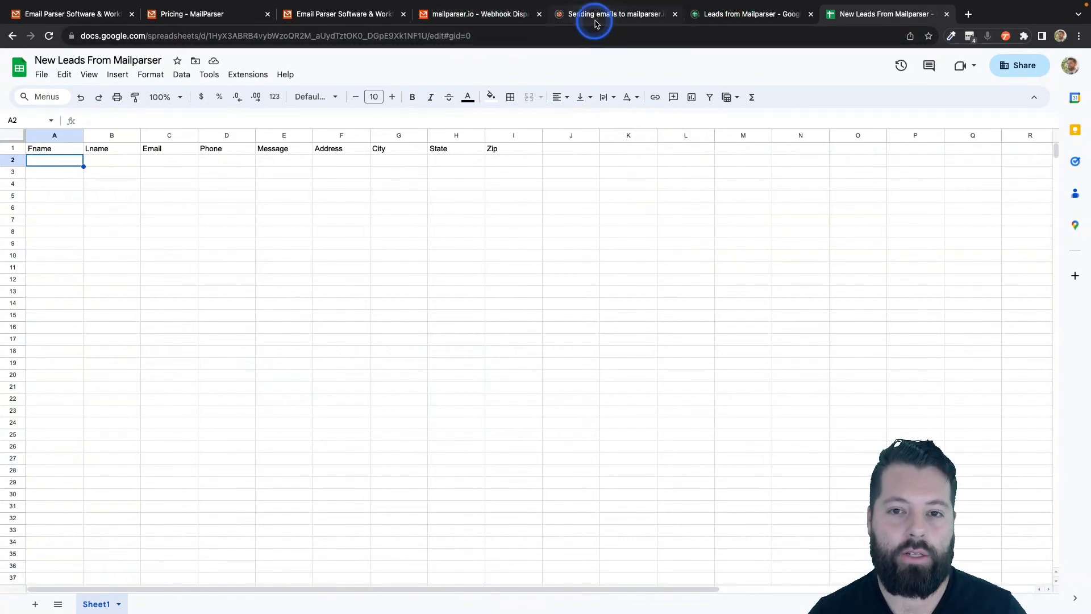
click(480, 14)
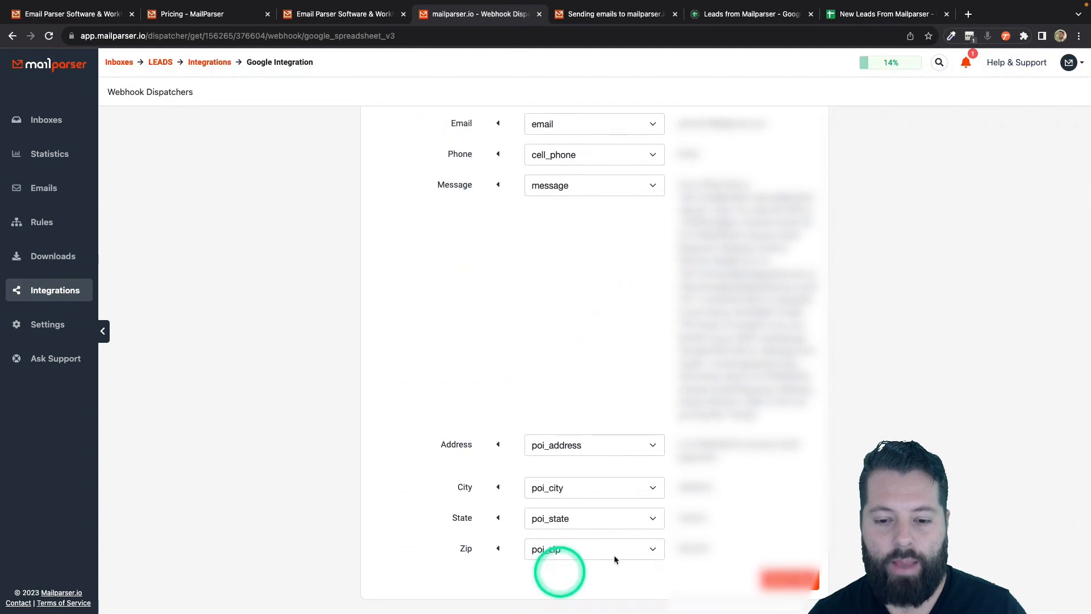
- Save the New Leads From Mailparser integration, send its test data and close the success message
click(788, 580)
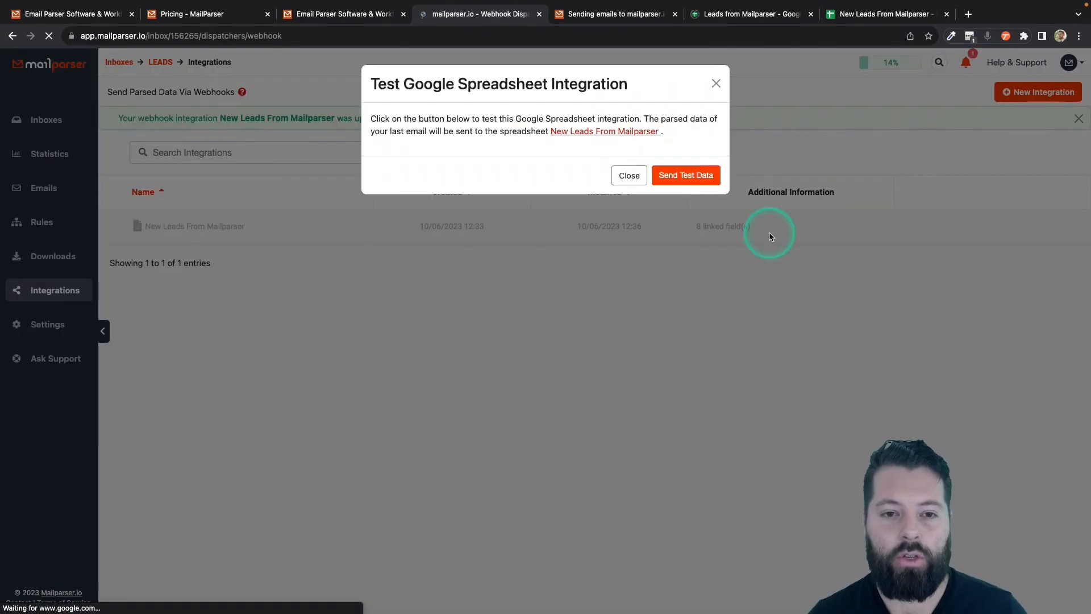
click(687, 176)
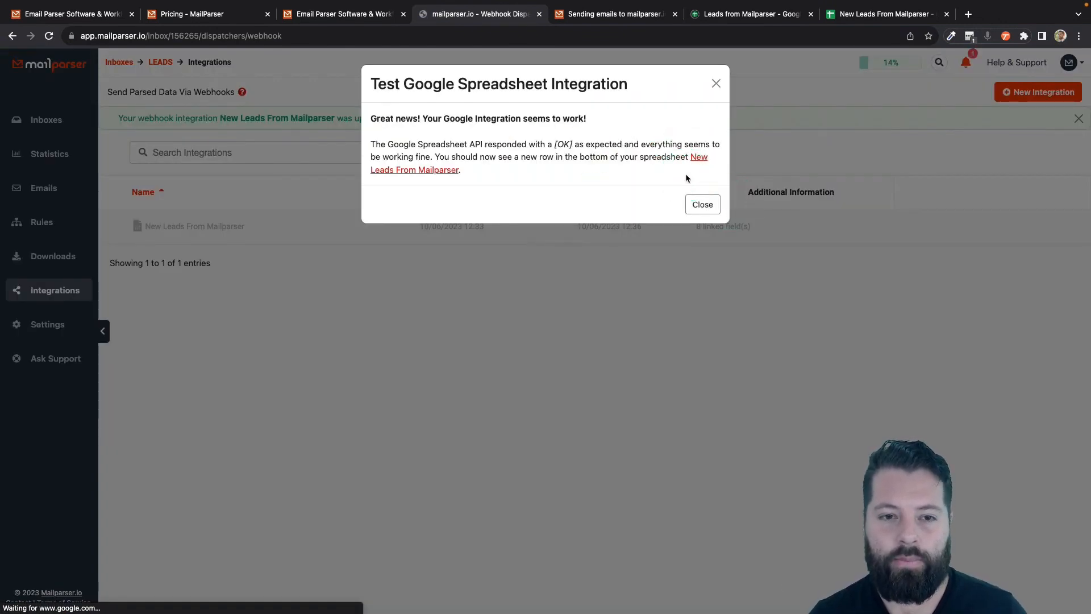
click(707, 204)
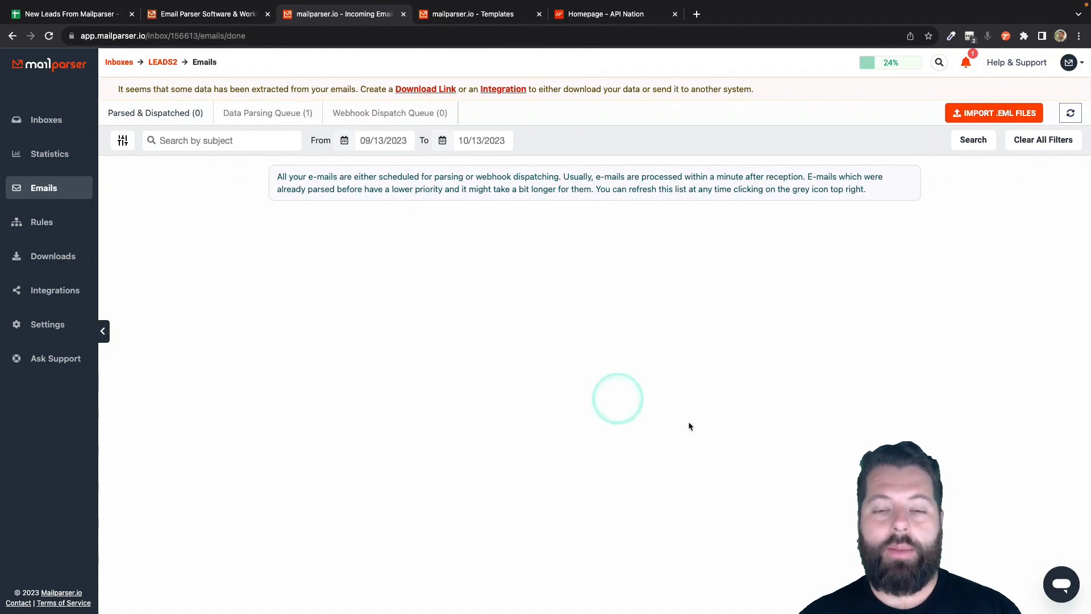
- In API Nation, start syncing and pick the Brivity tile from the apps grid
click(598, 19)
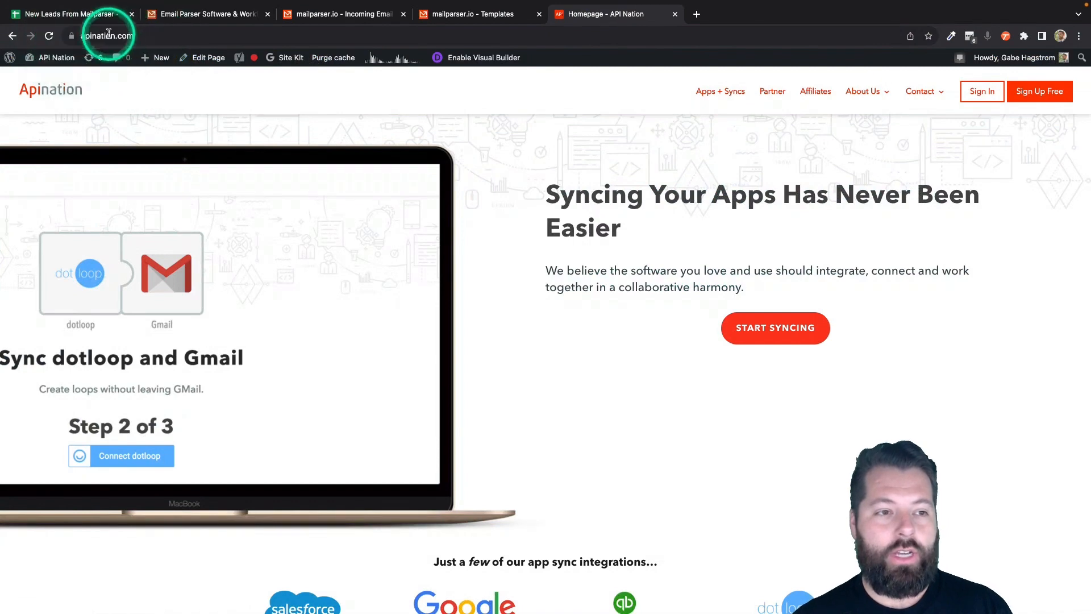
click(792, 334)
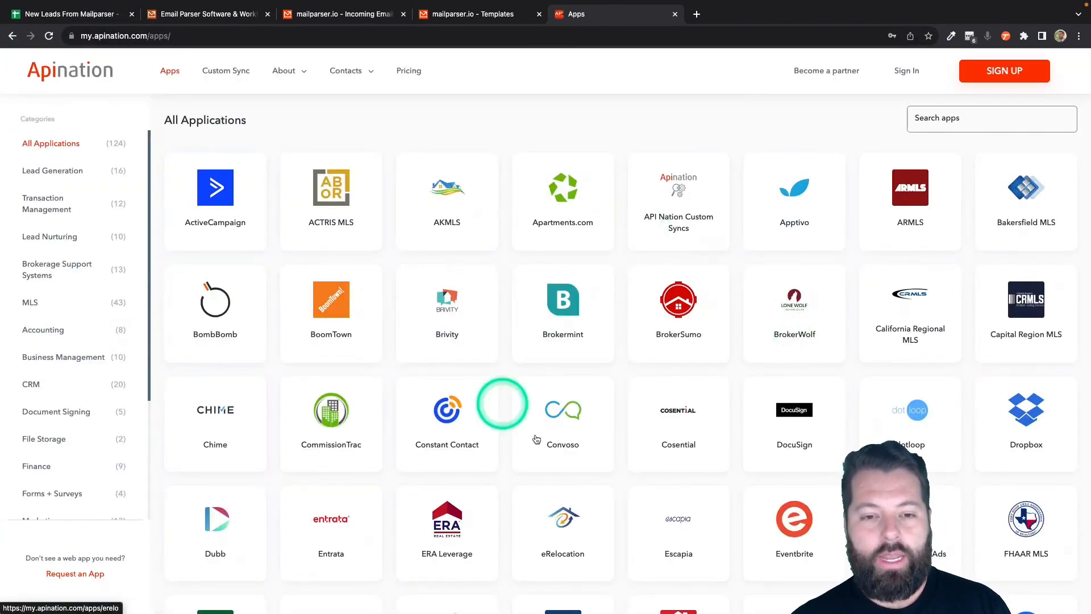
scroll(674, 418, down, 5)
scroll(678, 424, down, 4)
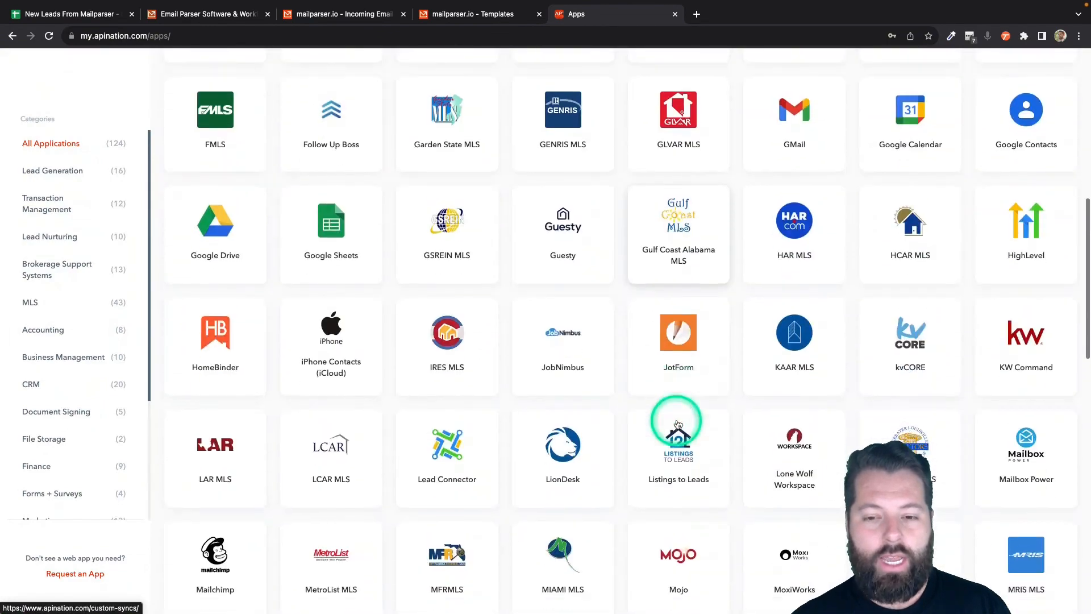
scroll(674, 426, up, 10)
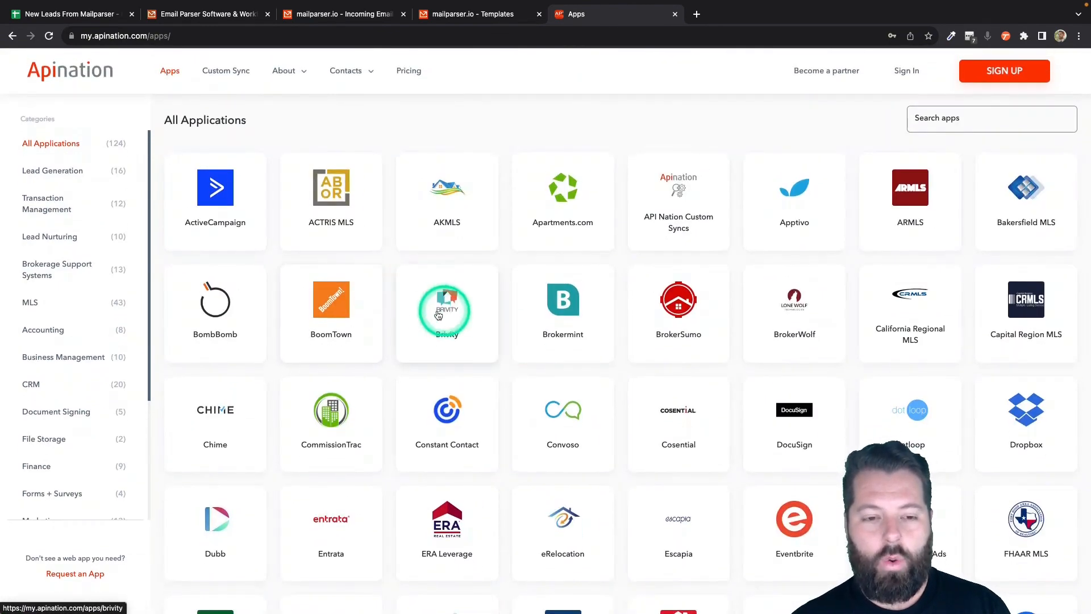
click(448, 308)
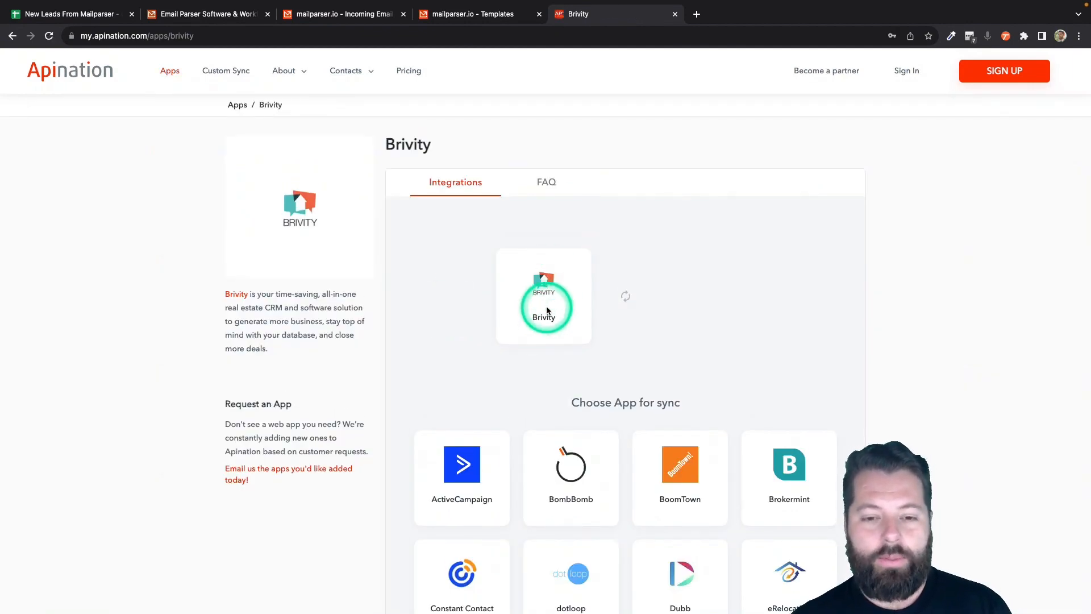
scroll(546, 308, down, 5)
- Choose Google Sheets as Brivity's partner and activate 'Google Sheets Spreadsheet to Brivity leads'
click(798, 410)
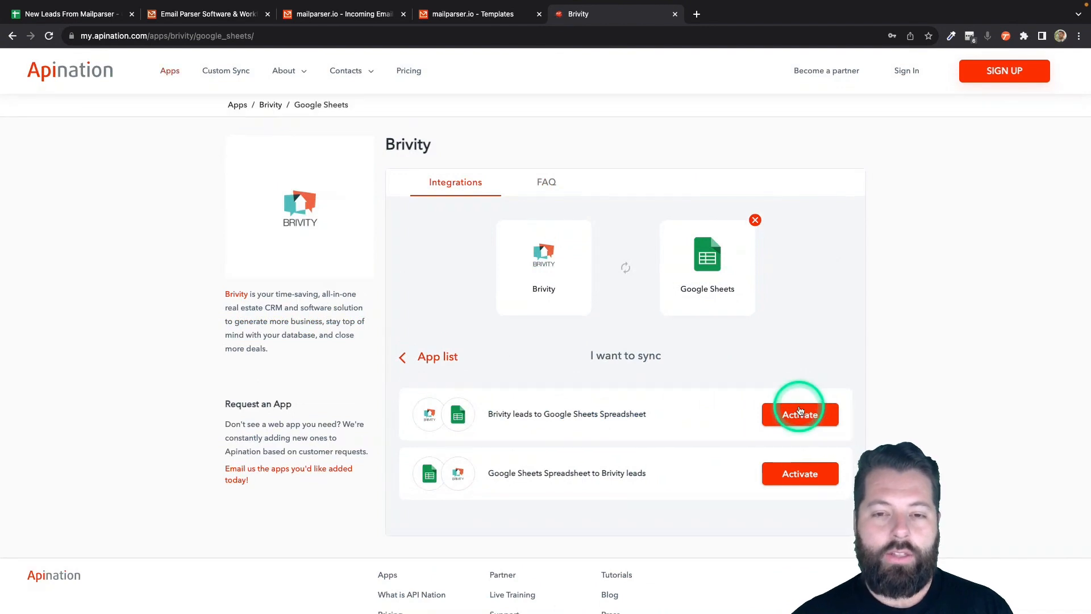
click(513, 436)
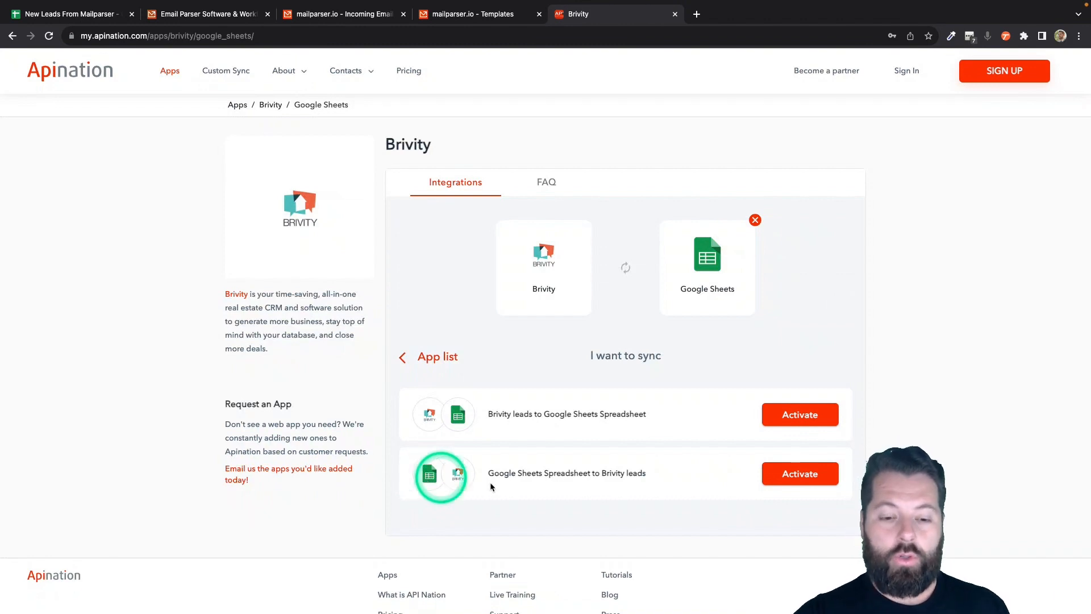
click(803, 480)
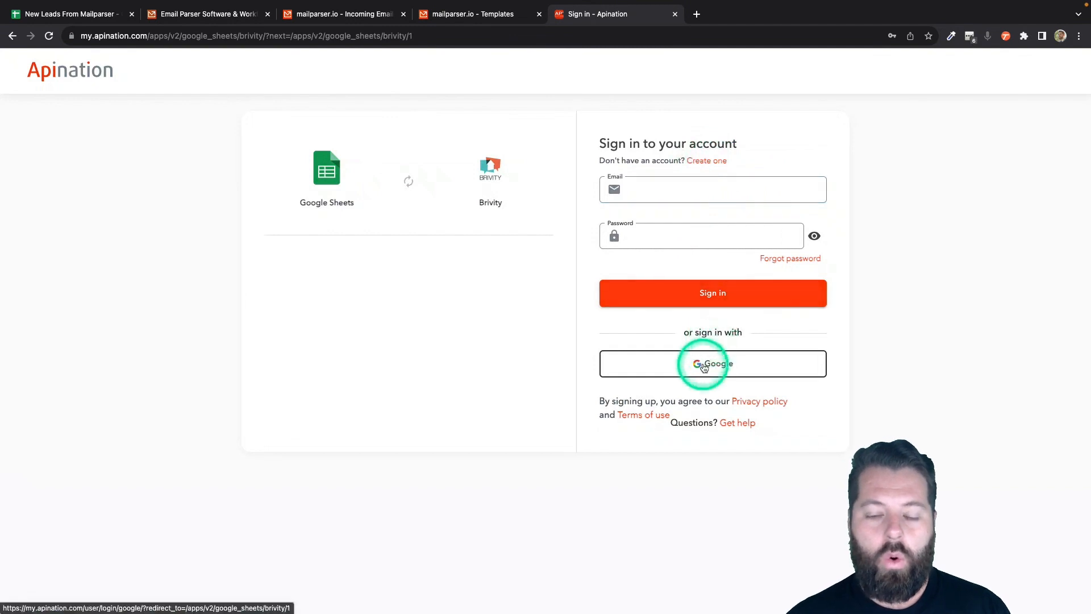
- Sign in to API Nation with a Google account, then connect and allow Google Sheets access
click(692, 364)
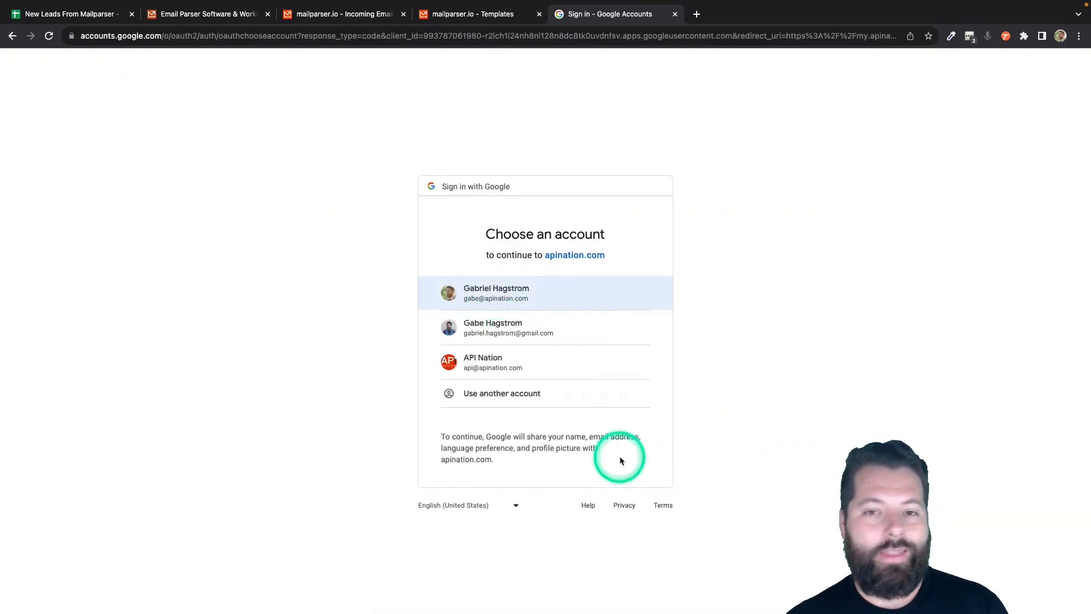
click(590, 301)
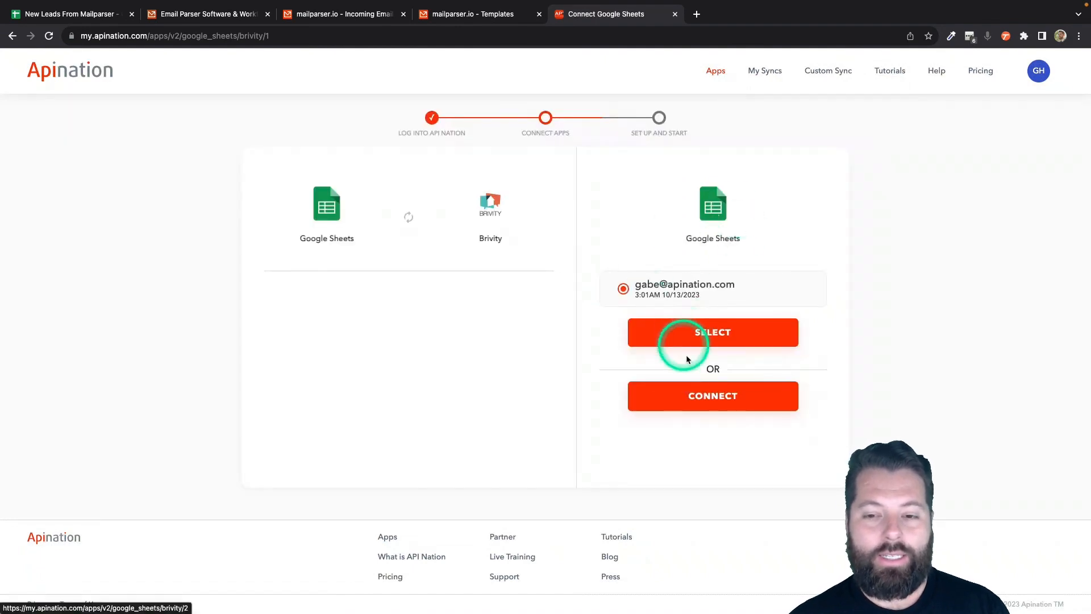
click(704, 397)
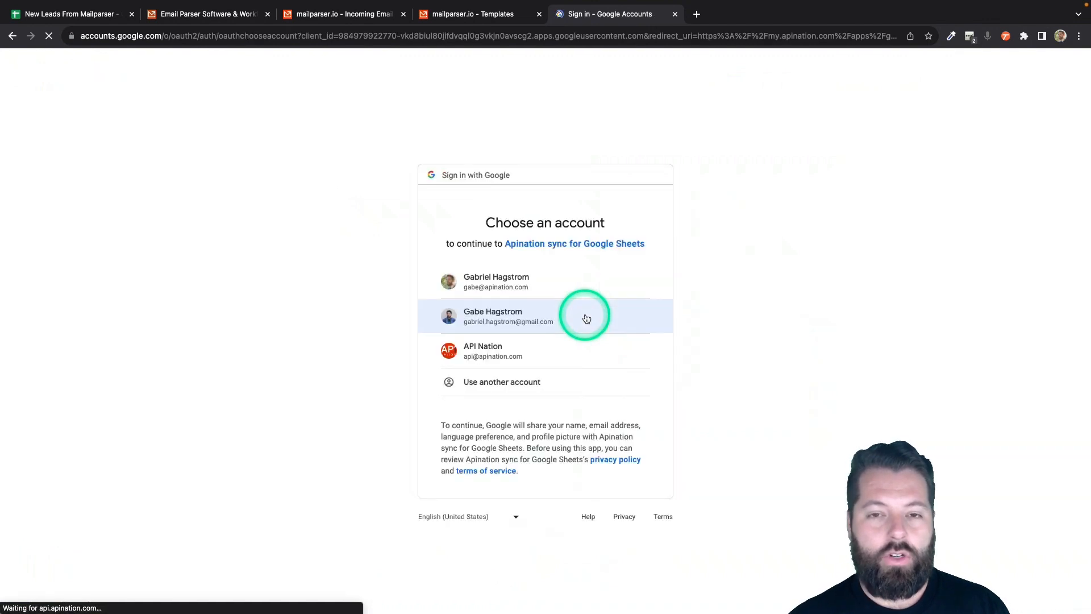
click(502, 283)
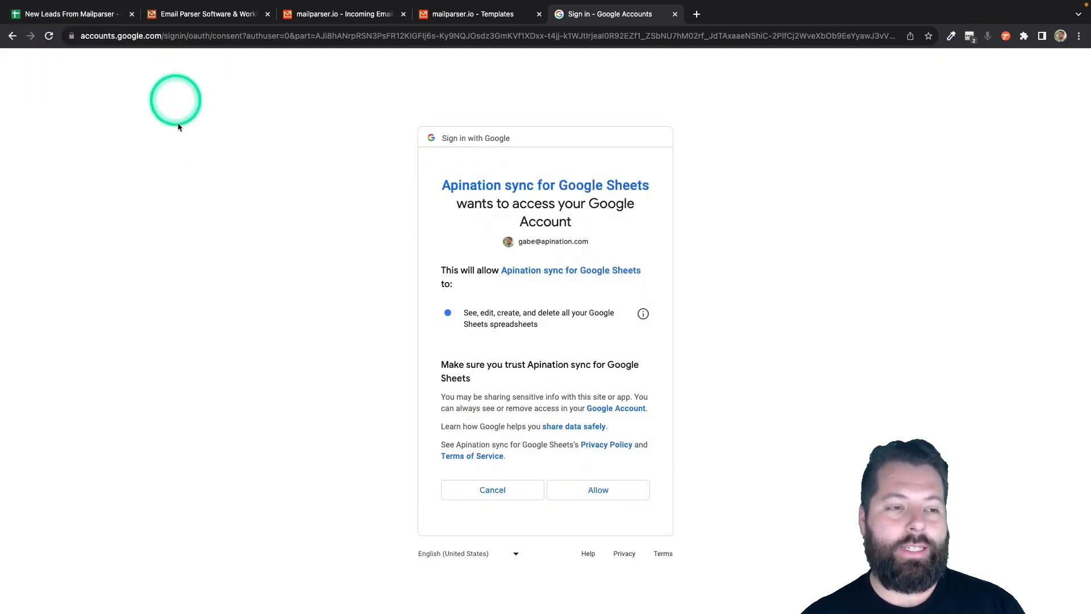
click(603, 489)
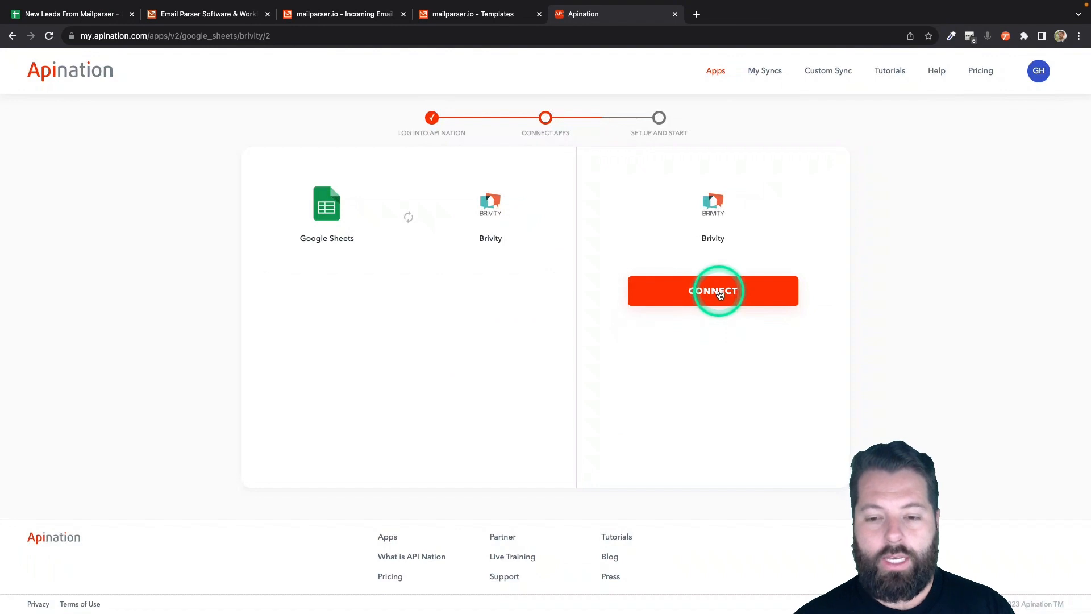
- Connect the Brivity account with a connection name and the account's username e-mail
click(720, 293)
click(468, 285)
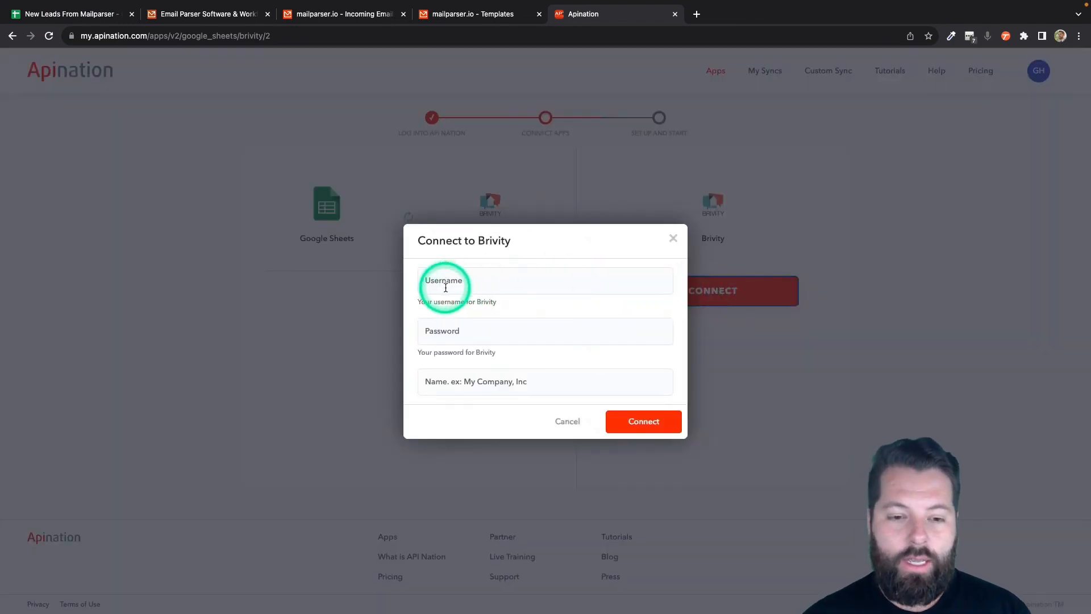
click(457, 392)
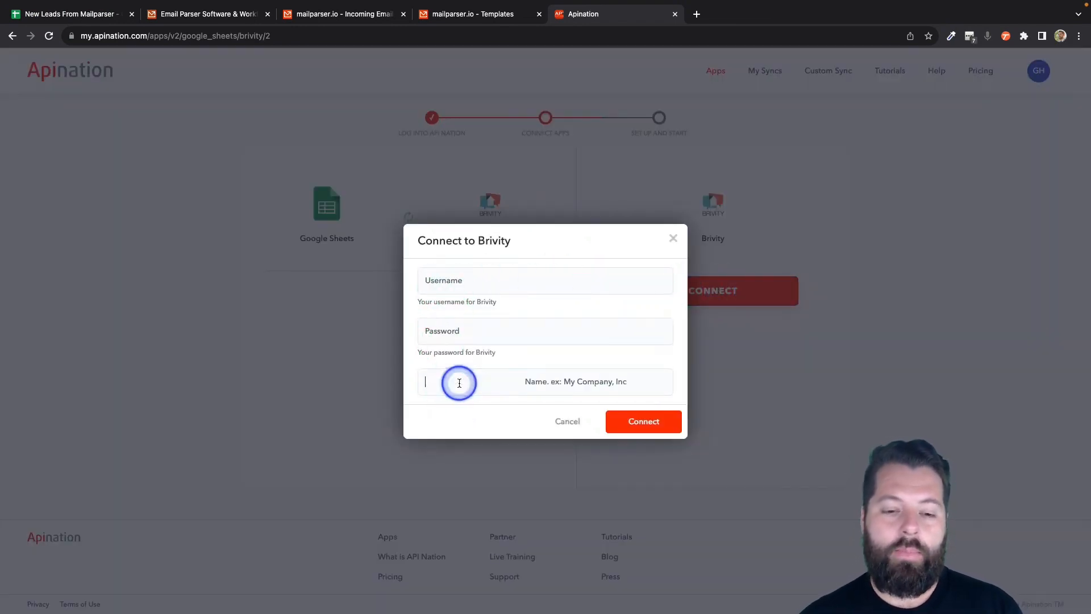
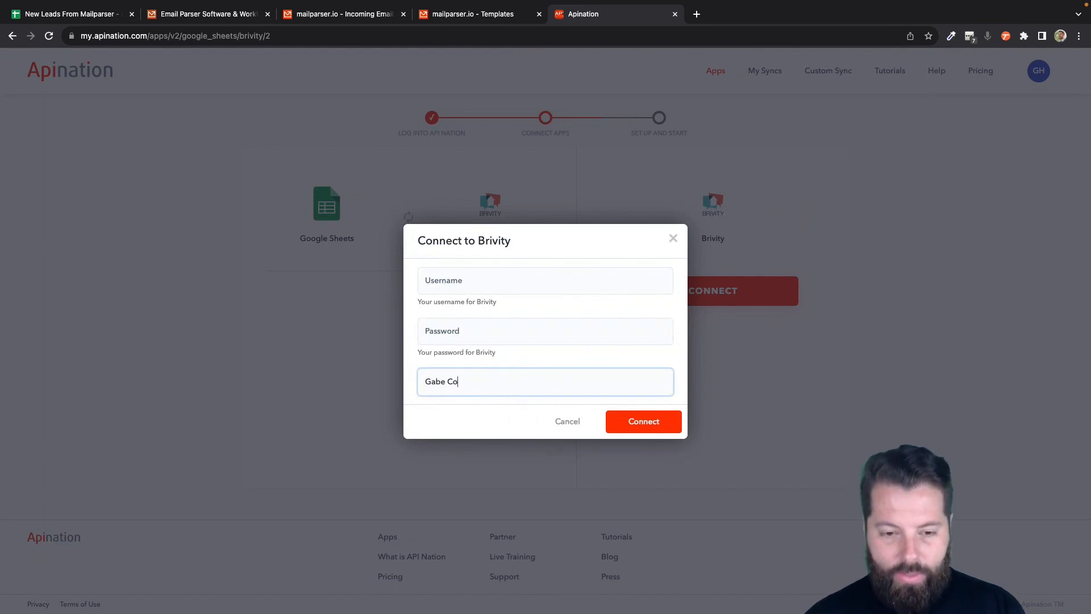
click(609, 472)
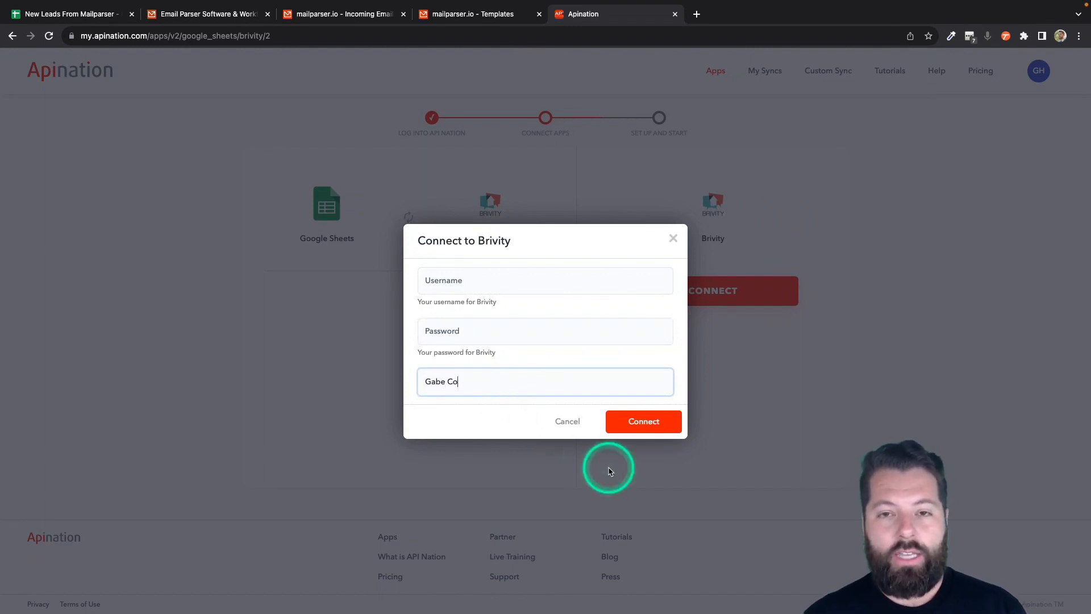
click(565, 349)
click(543, 279)
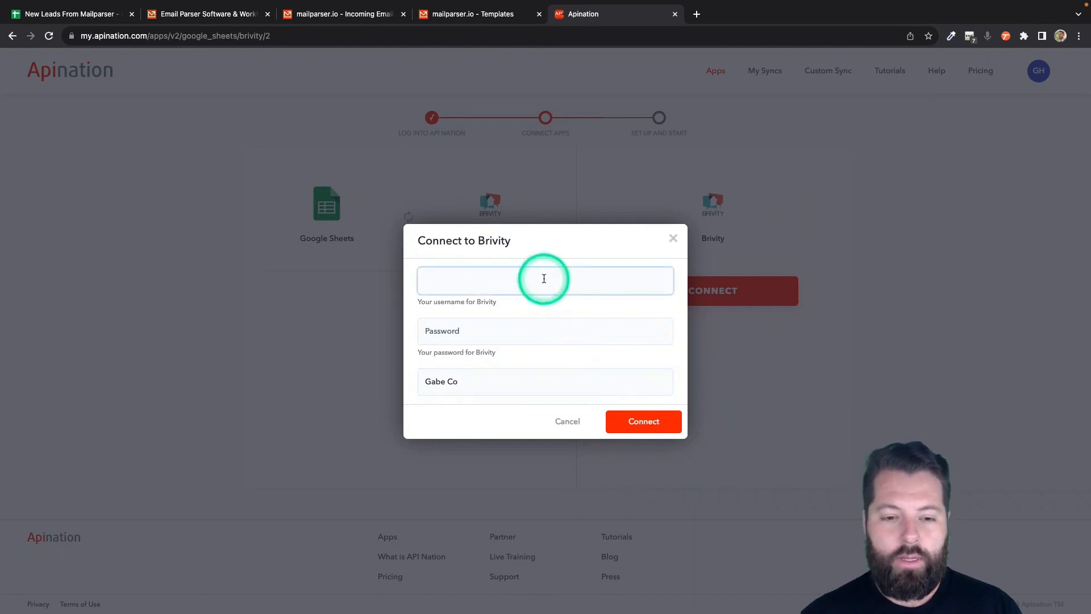
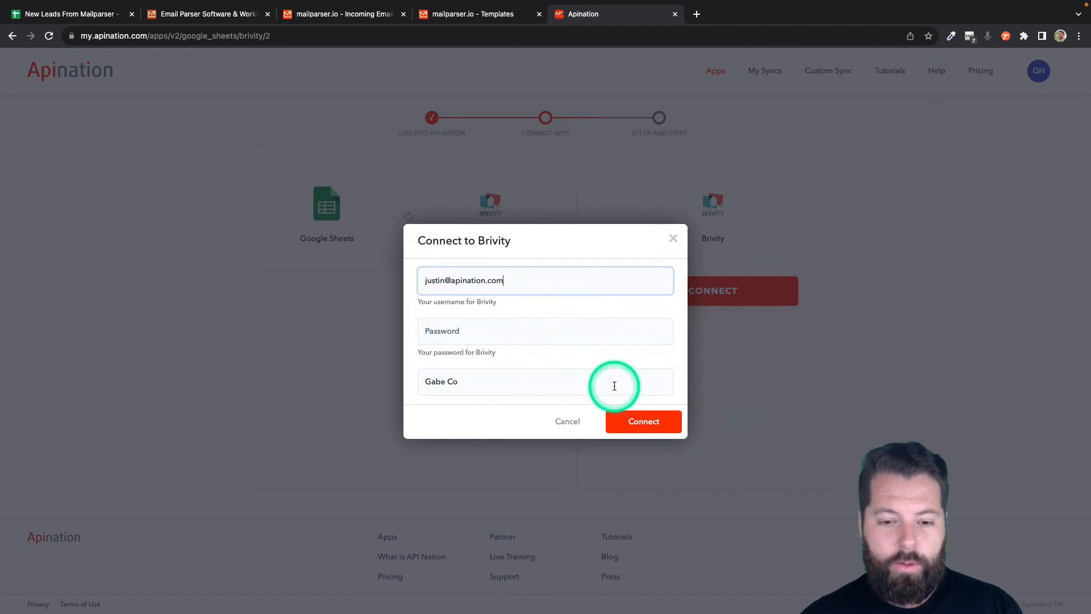
click(644, 436)
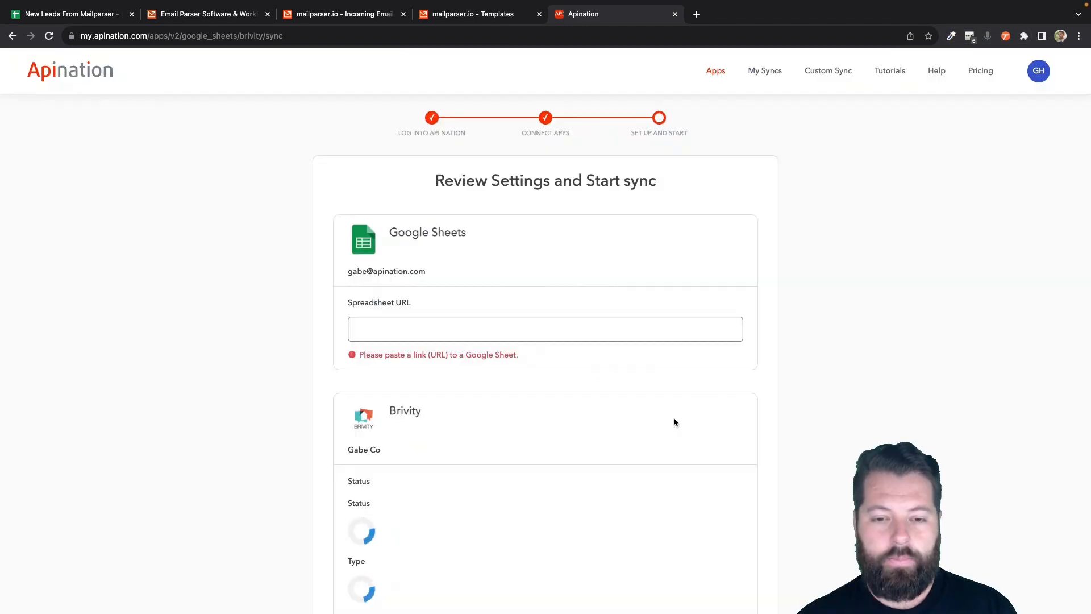
- Paste the New Leads From Mailparser sheet's URL into the Spreadsheet URL field
scroll(484, 367, down, 1)
scroll(484, 371, down, 3)
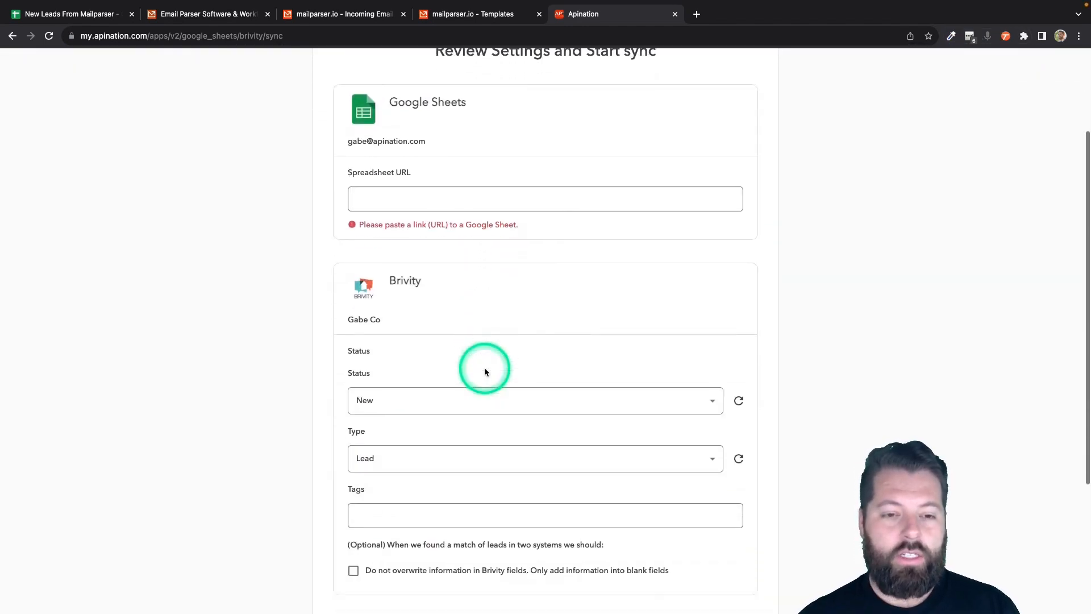
scroll(485, 371, up, 2)
scroll(443, 318, up, 1)
click(360, 267)
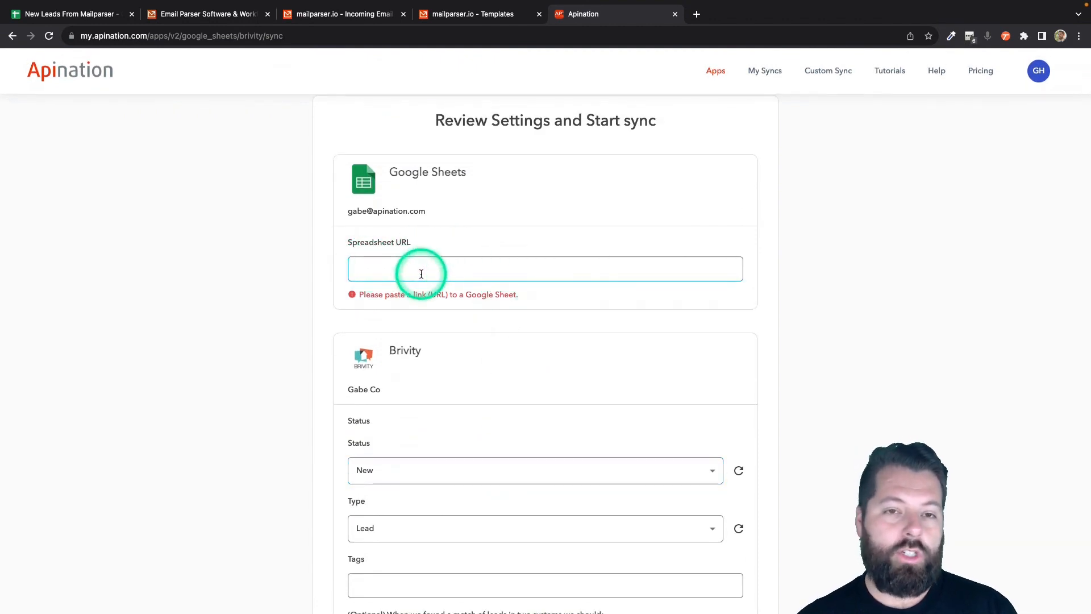
click(62, 13)
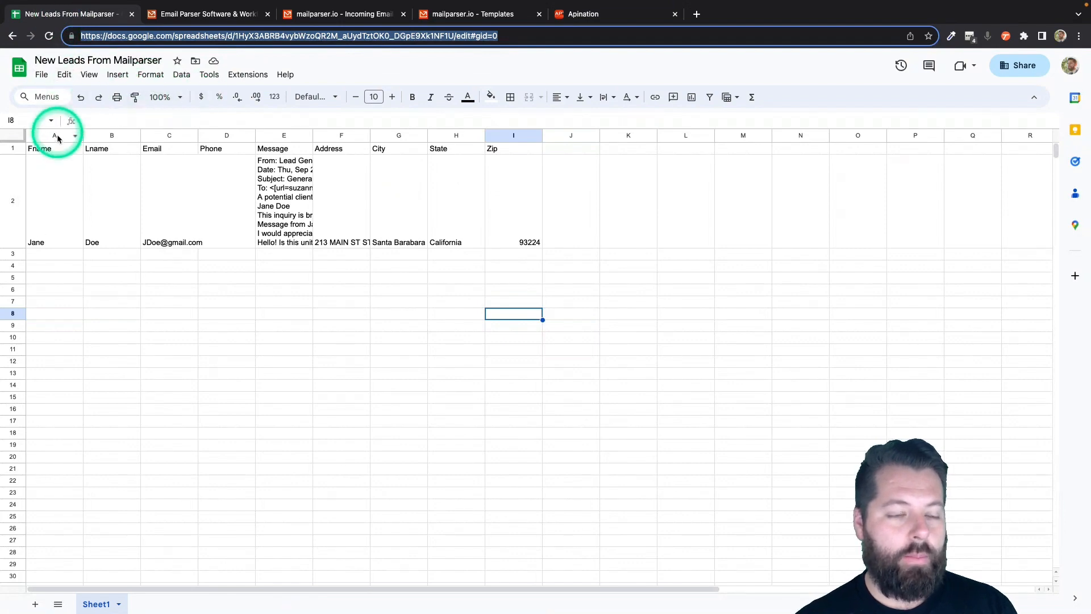
click(108, 36)
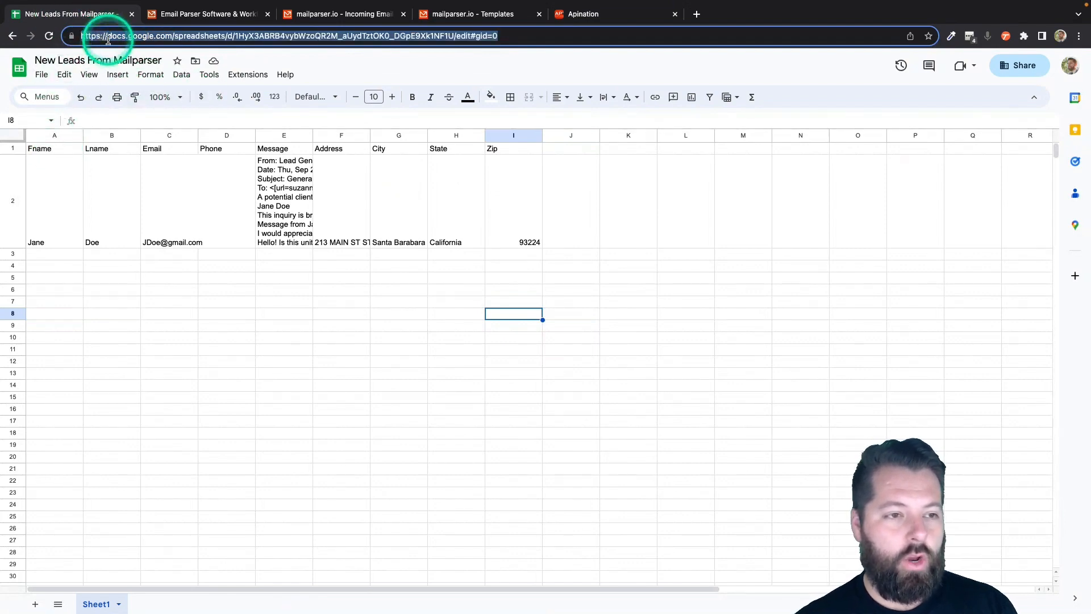
click(625, 16)
click(514, 265)
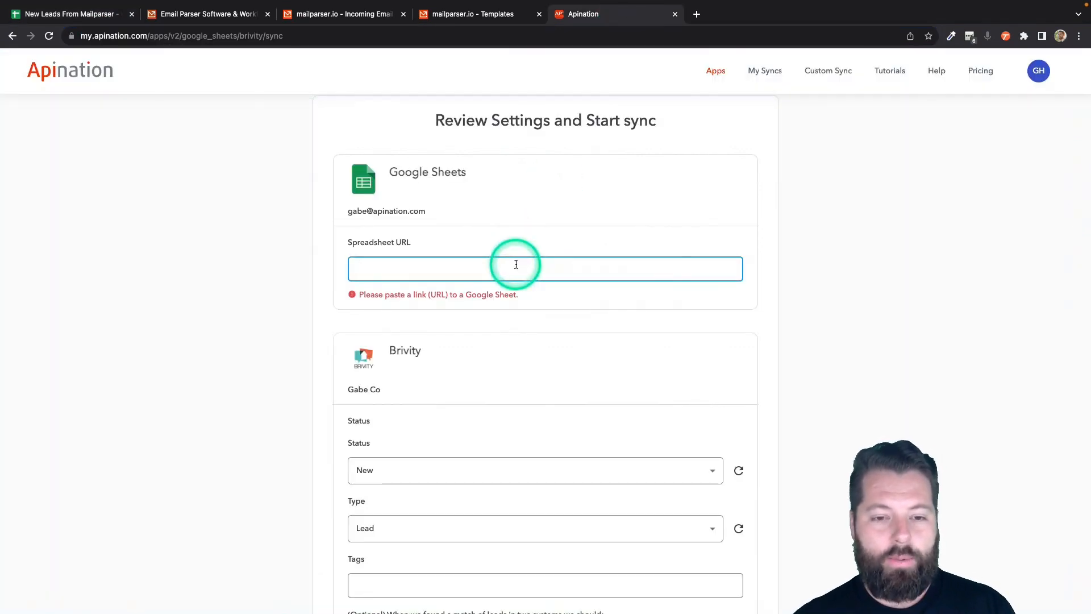
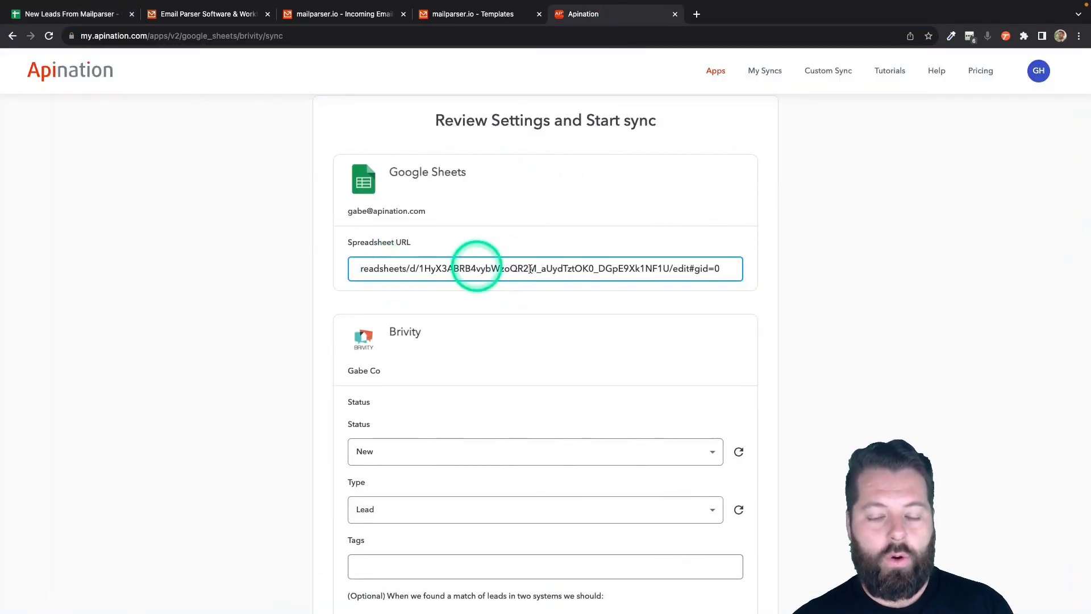
- Set the lead Type to Lead and keep the Status at New
scroll(309, 397, down, 3)
scroll(310, 398, down, 1)
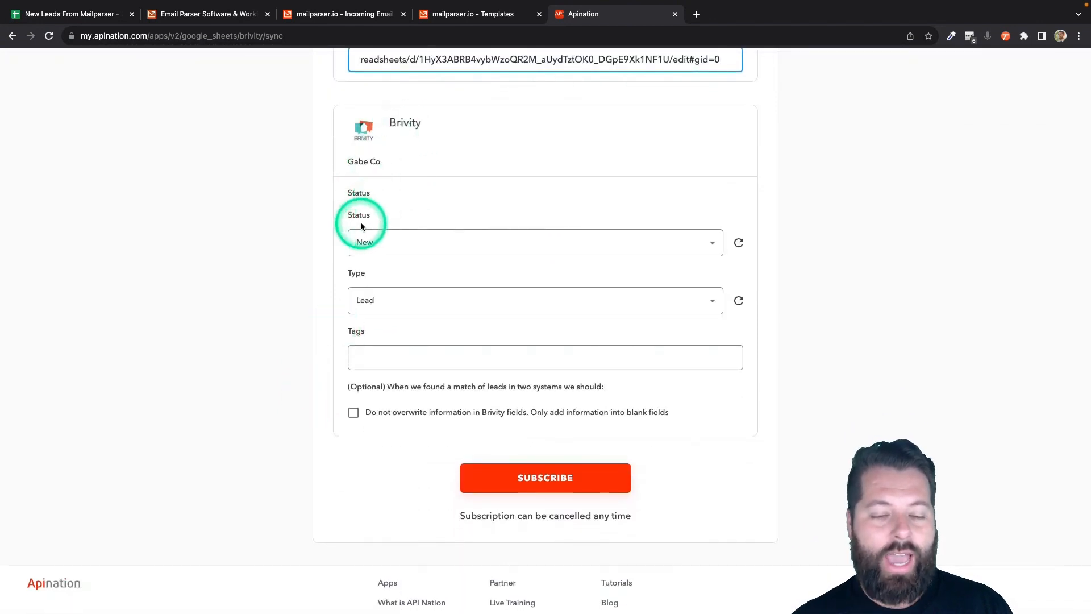
click(390, 306)
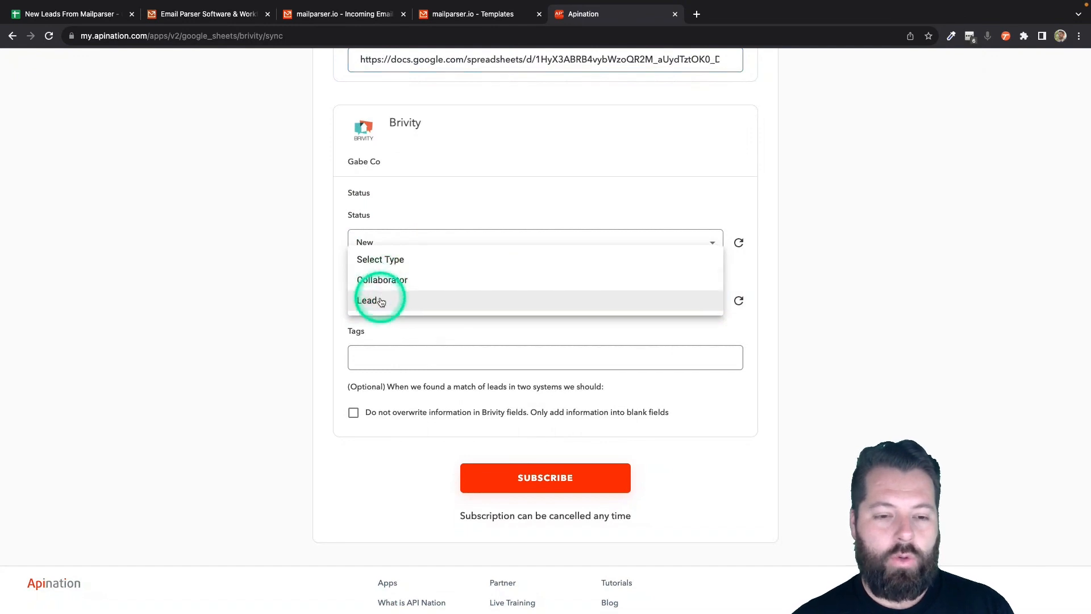
click(381, 301)
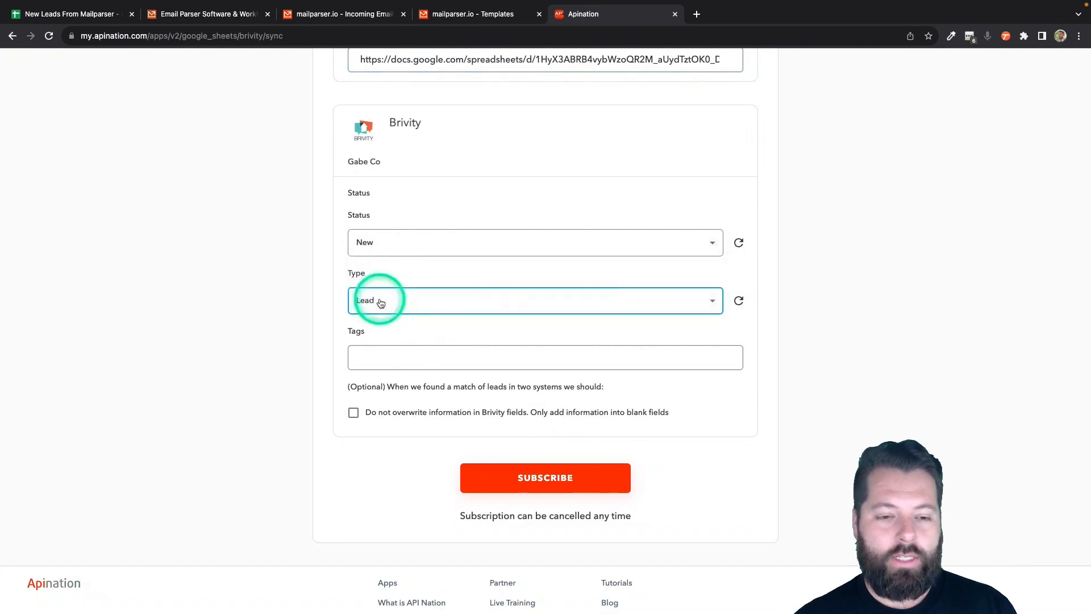
click(364, 233)
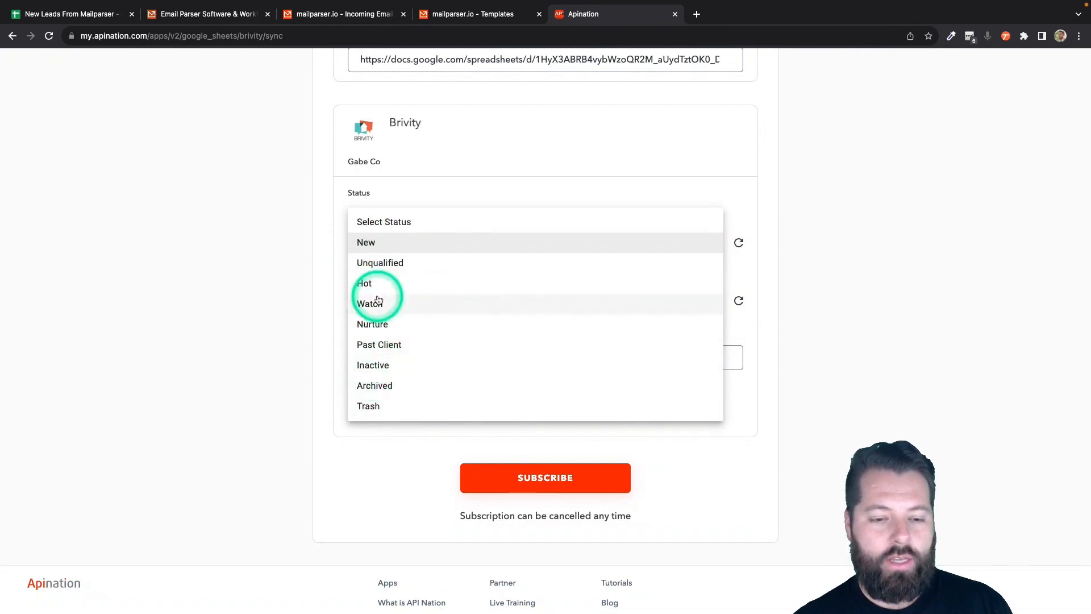
click(366, 243)
- Start a tag for incoming leads and enable Do not overwrite existing Brivity information
scroll(312, 355, down, 1)
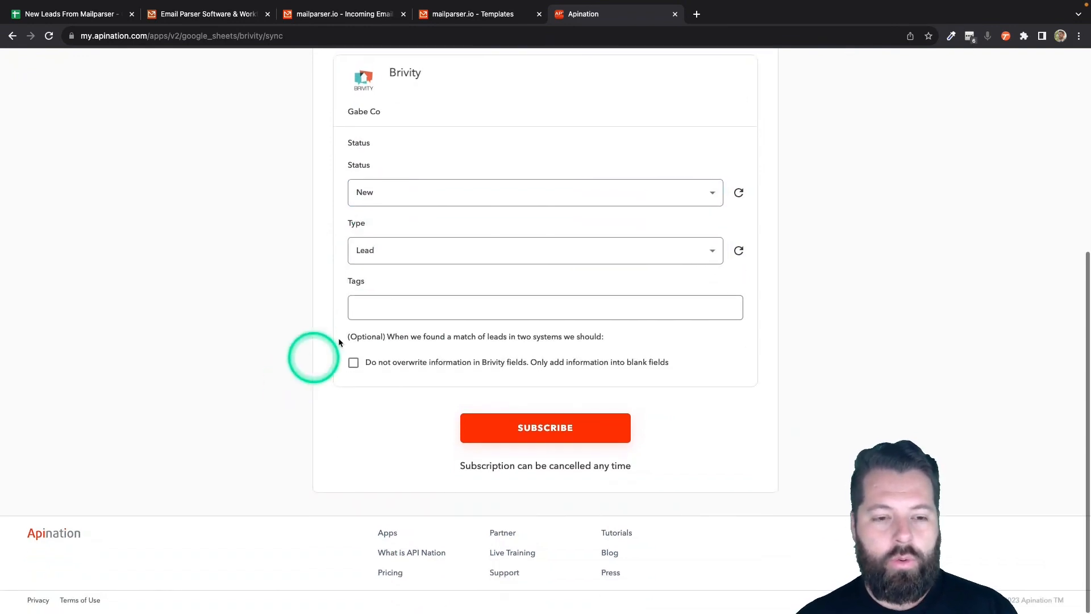
click(384, 309)
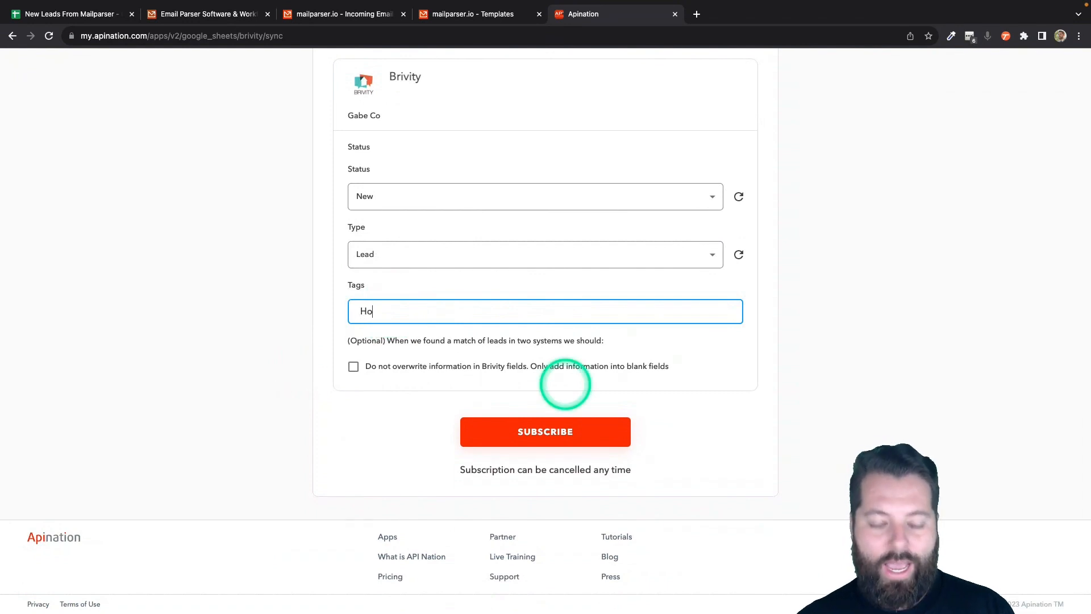
text(HotLea)
key(BackSpace)
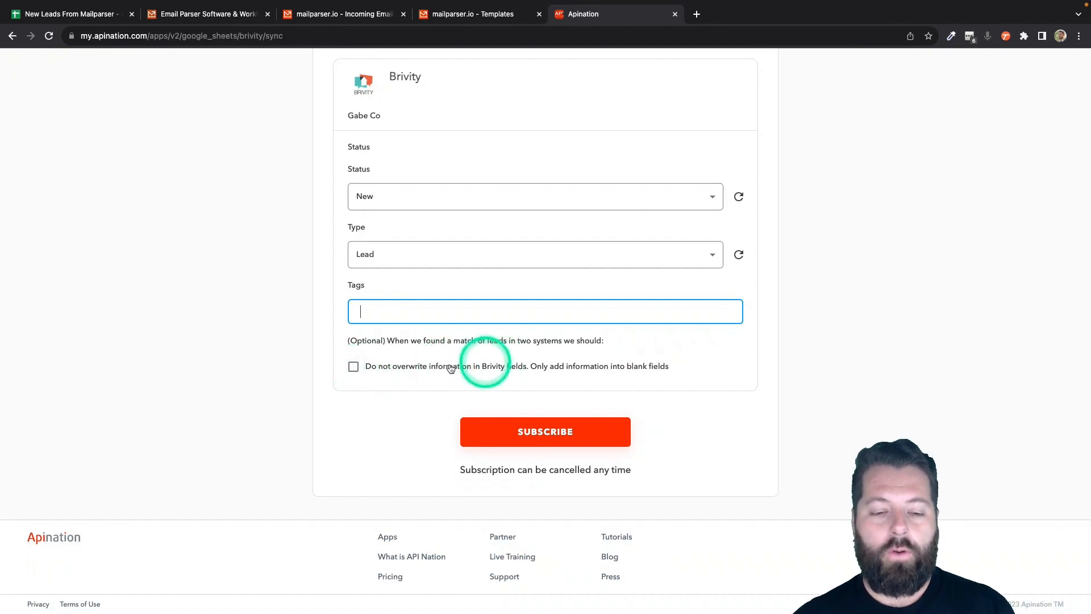
click(354, 368)
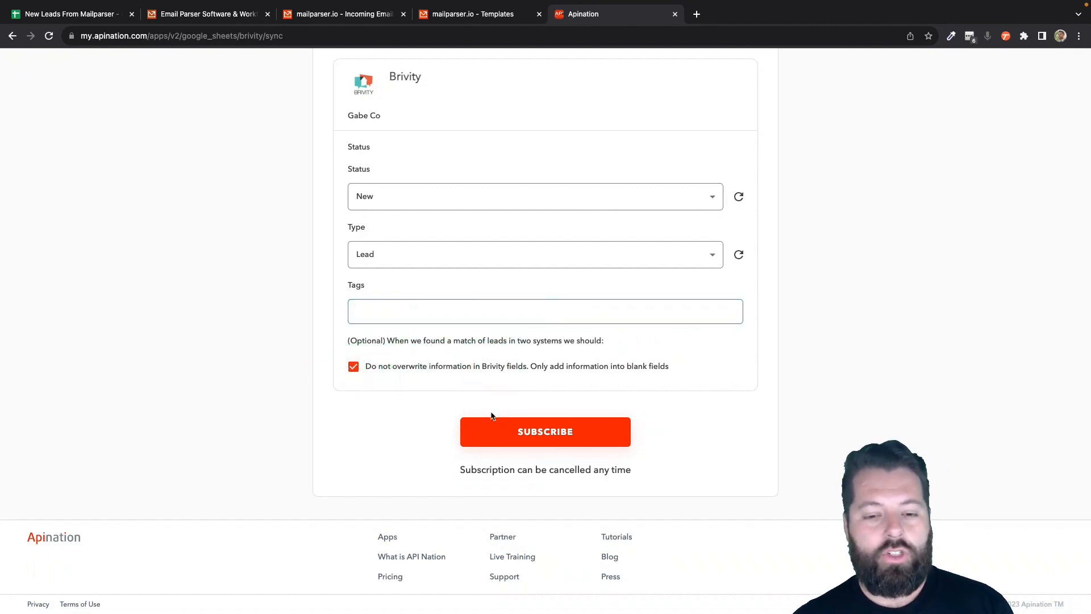
drag(584, 366, 670, 370)
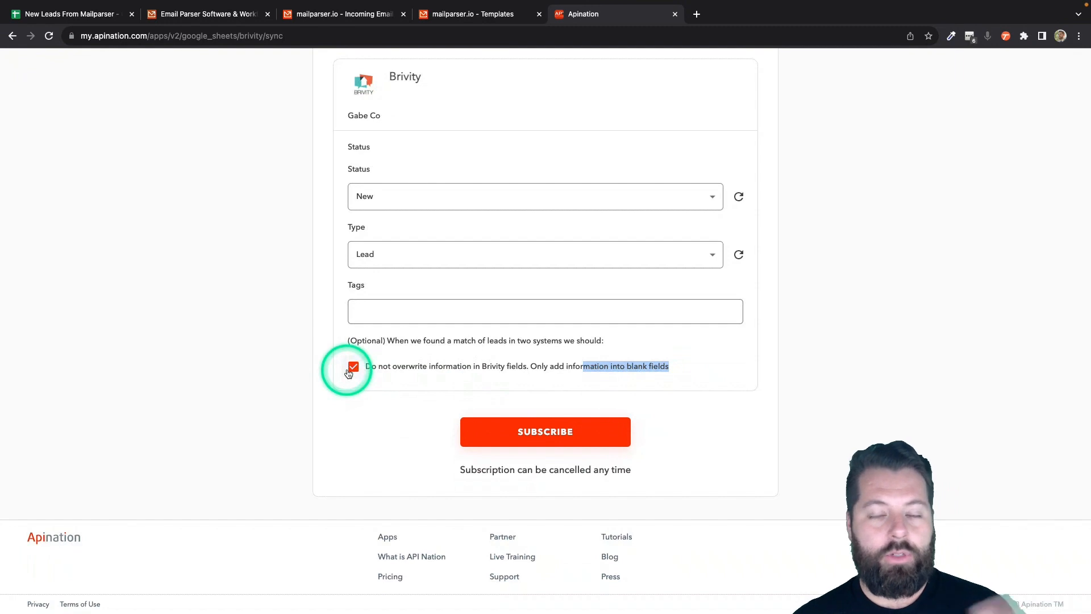
- Subscribe to the sync, then inspect the filter field list and leave it on No Filter
click(561, 434)
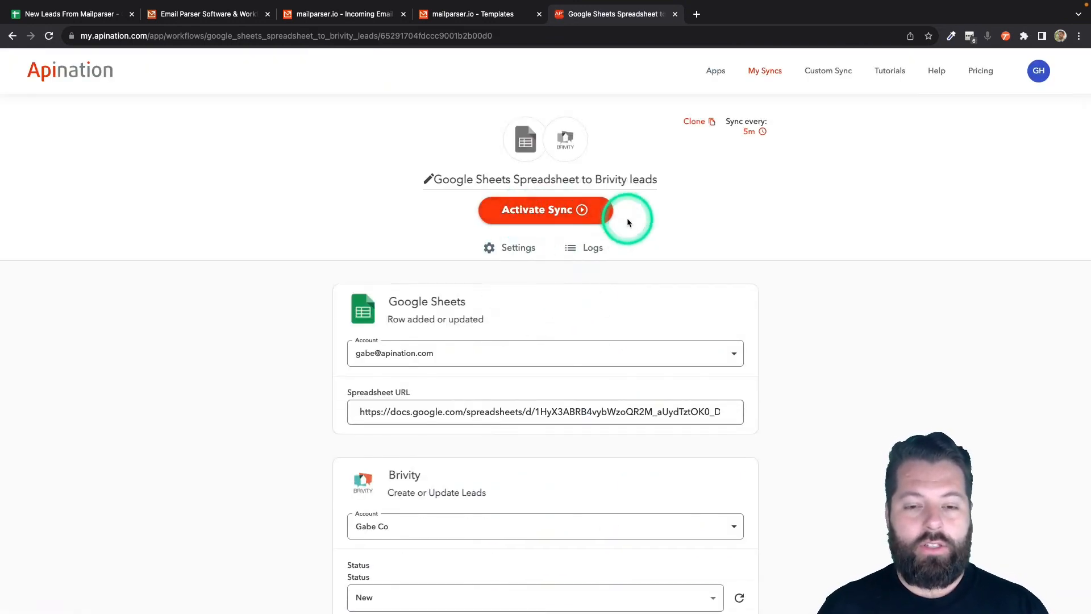
scroll(563, 220, down, 3)
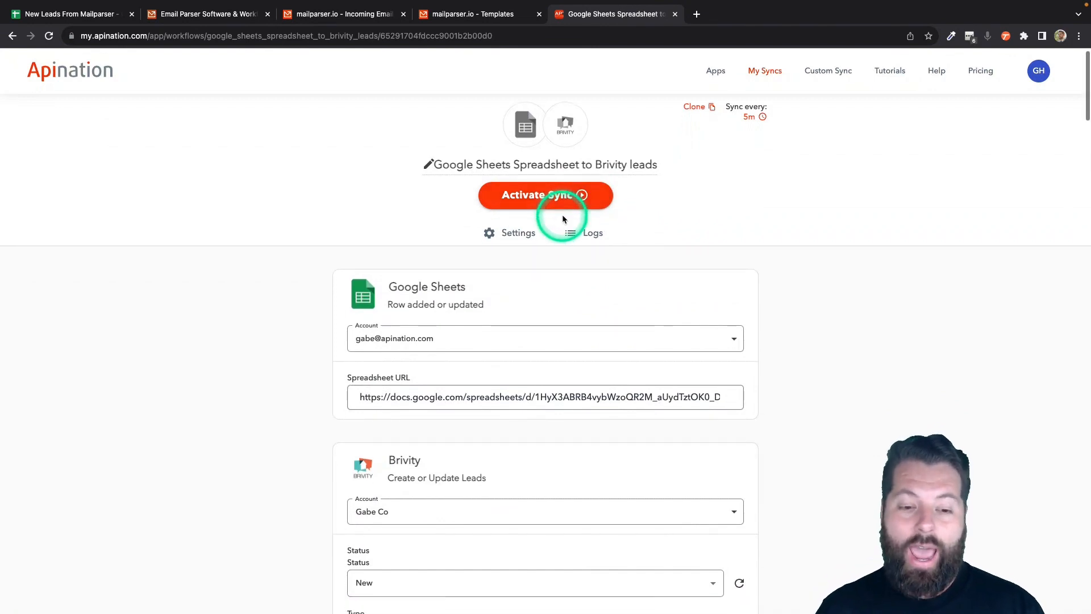
scroll(562, 220, down, 5)
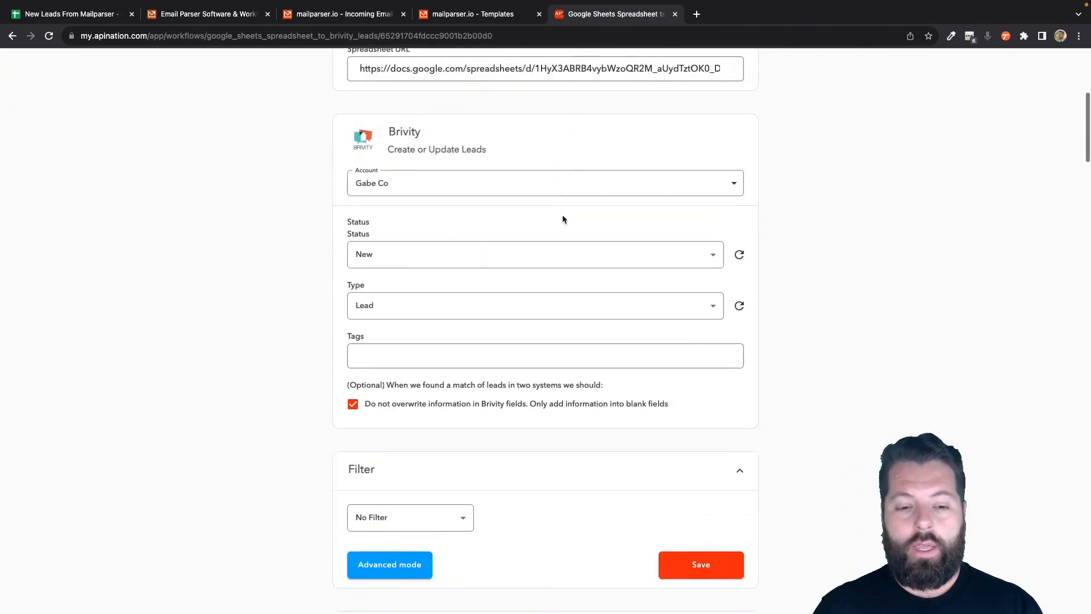
scroll(528, 330, down, 2)
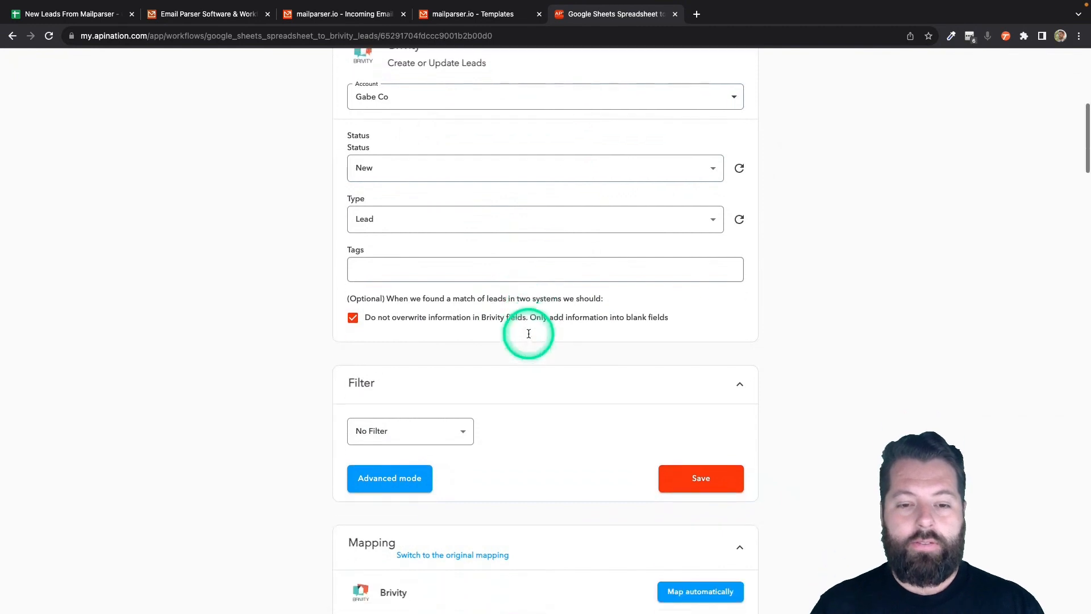
scroll(529, 338, down, 2)
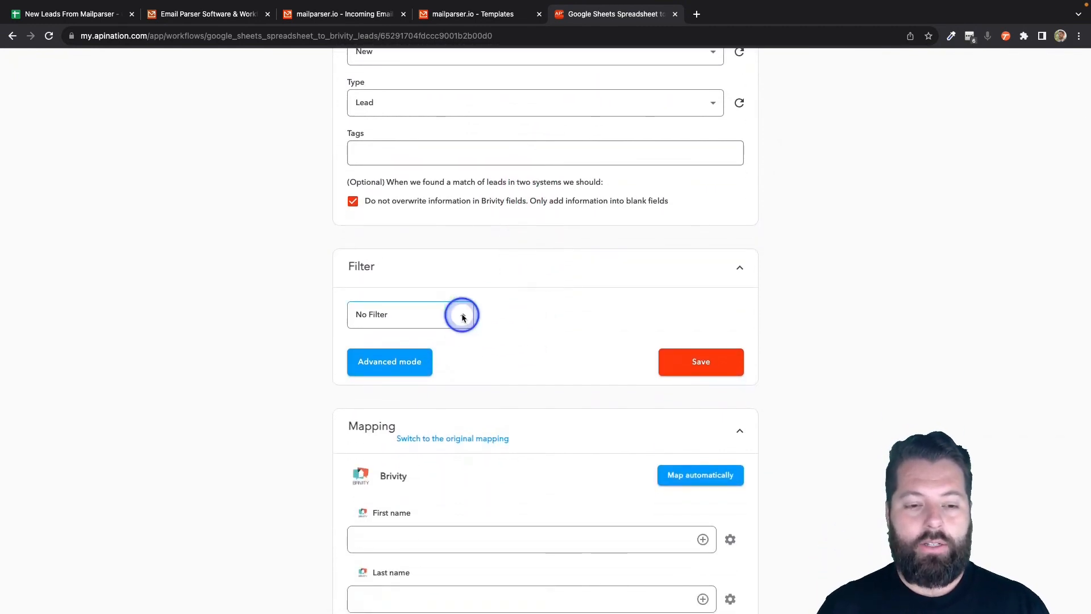
click(457, 315)
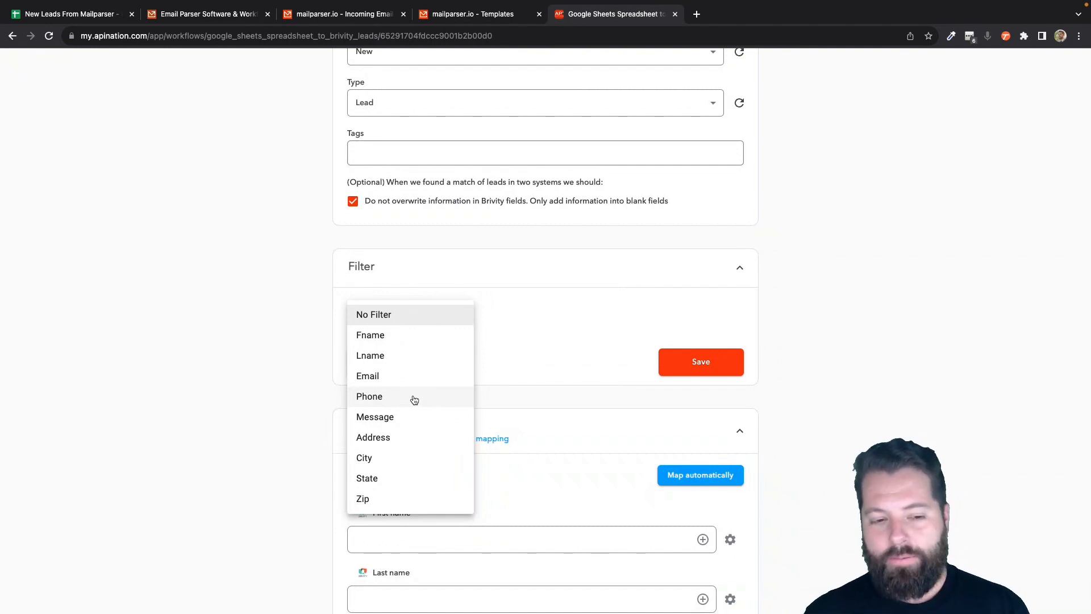
click(417, 413)
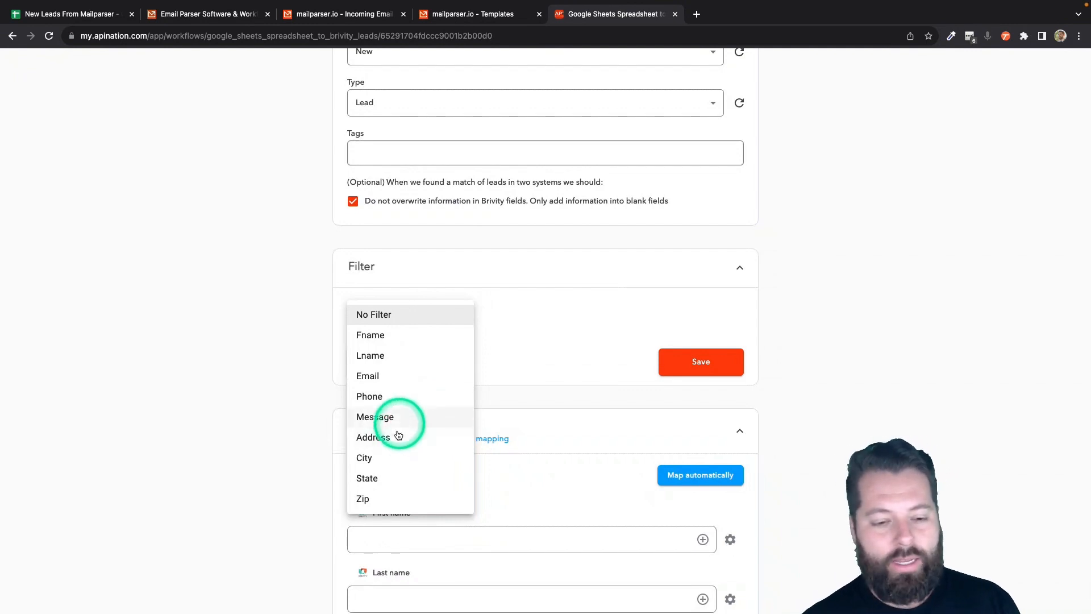
click(587, 348)
scroll(587, 347, down, 4)
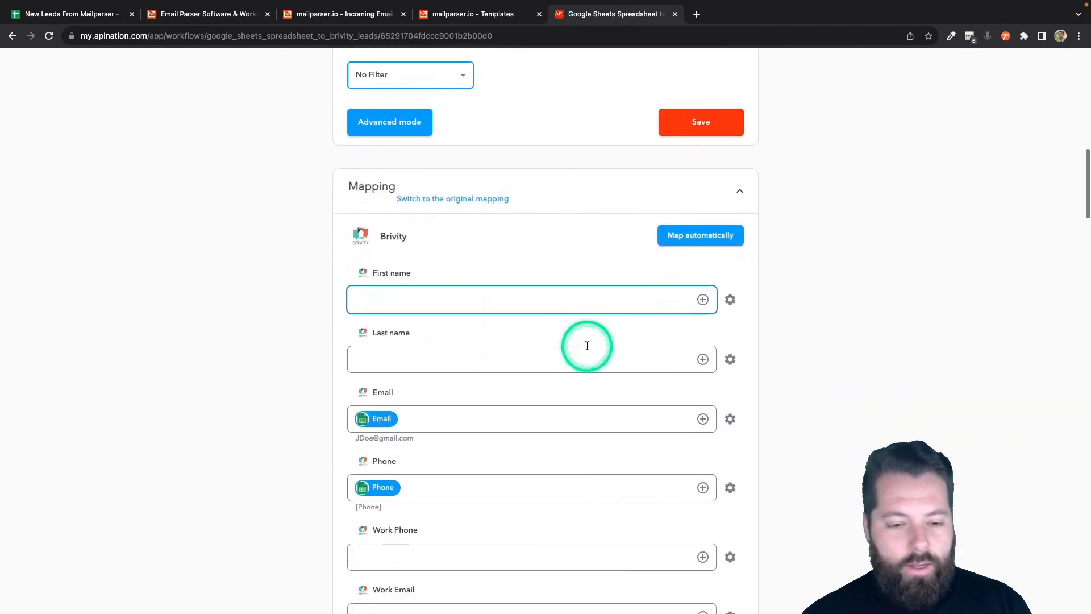
- Map Fname to First name, Lname to Last name, and Message to Description
scroll(587, 346, down, 1)
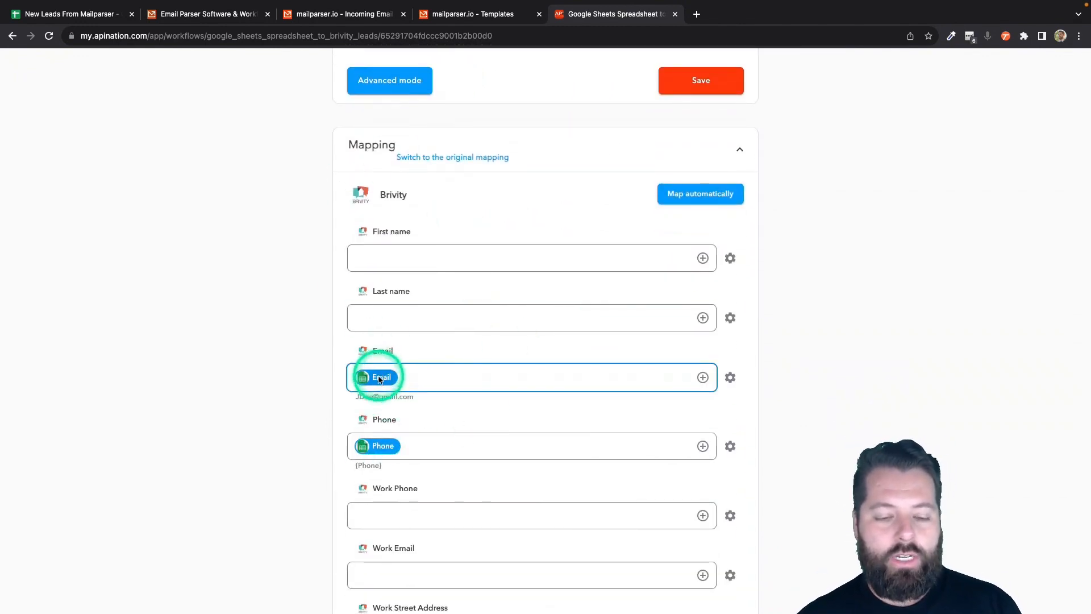
click(705, 259)
click(542, 320)
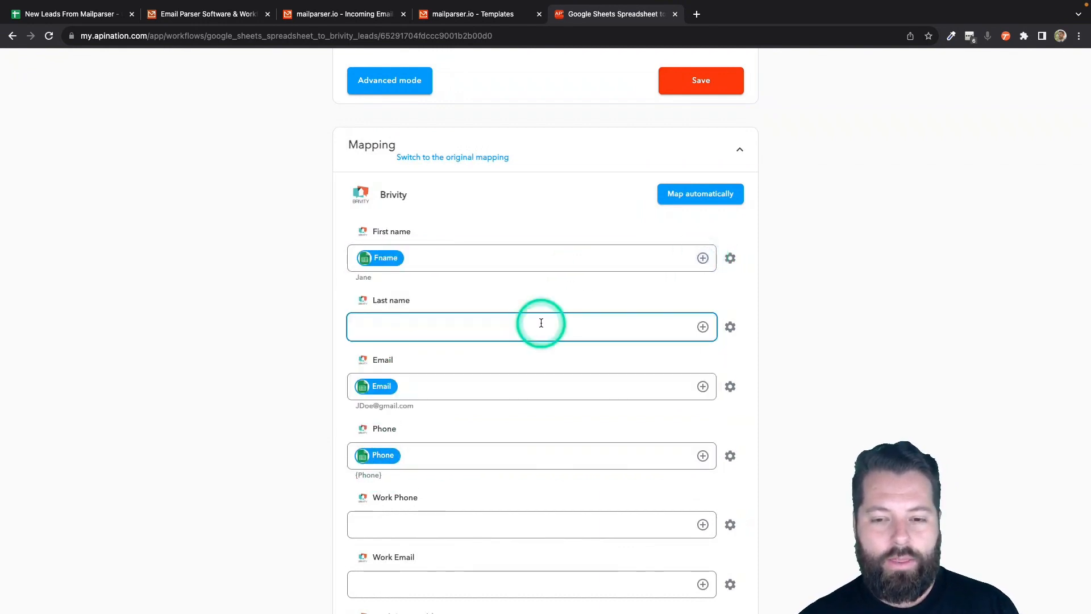
click(703, 327)
click(562, 425)
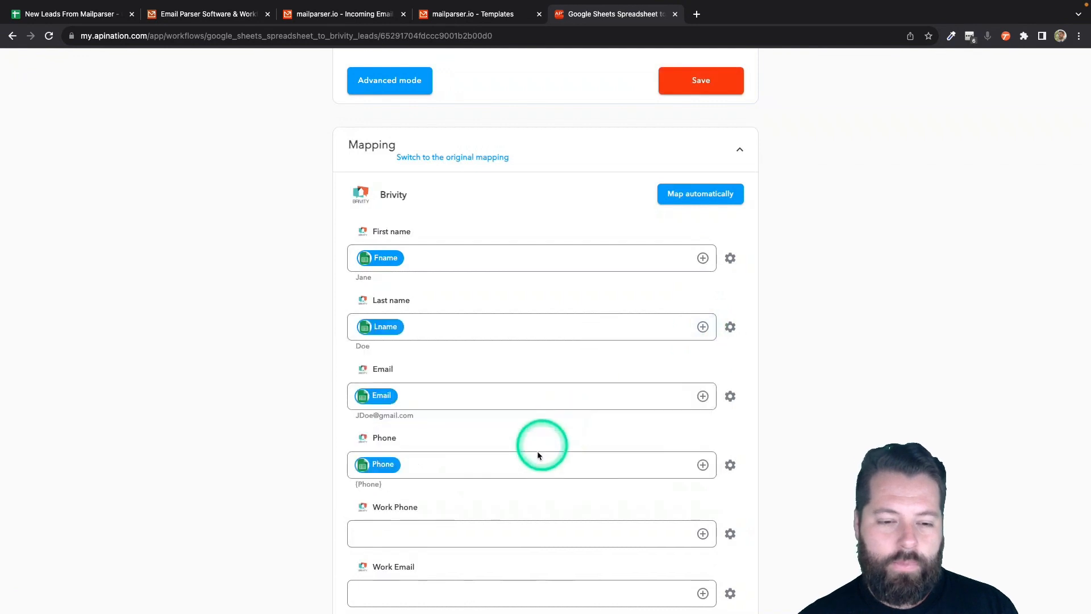
scroll(534, 464, down, 5)
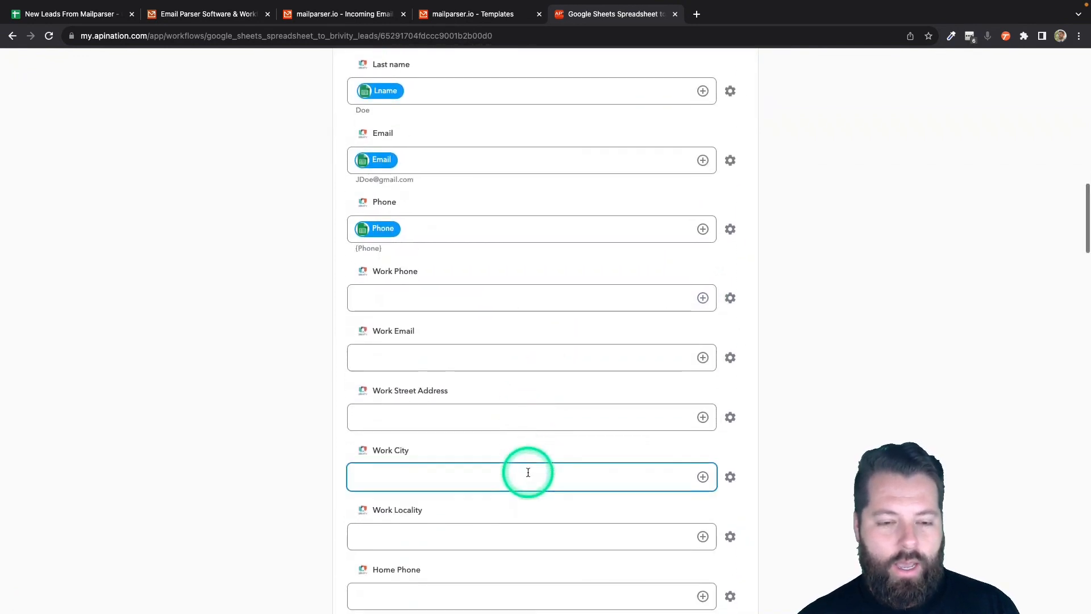
scroll(528, 472, down, 20)
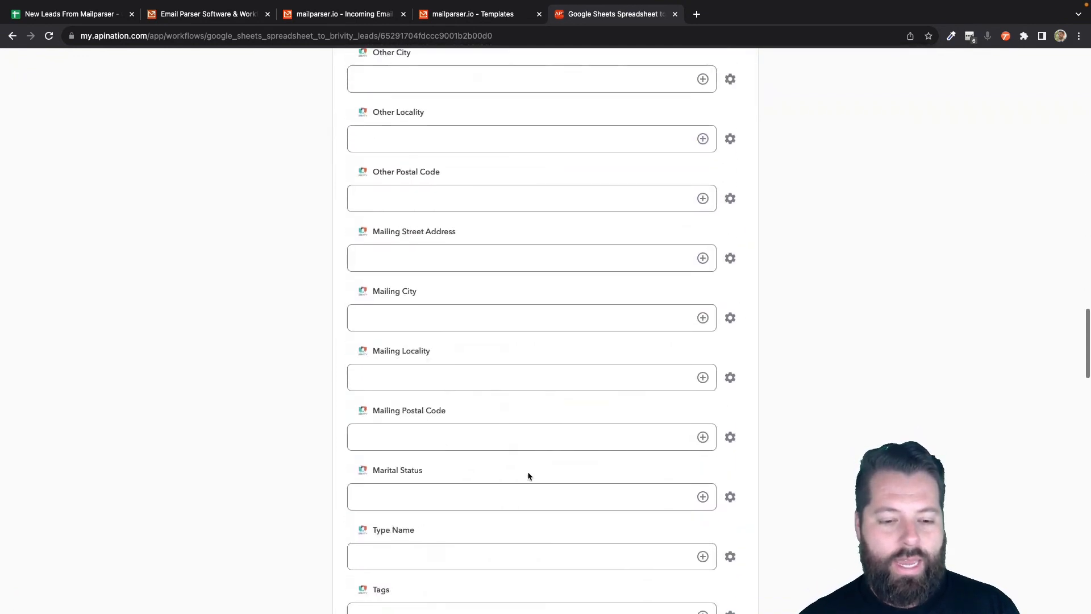
scroll(528, 476, down, 8)
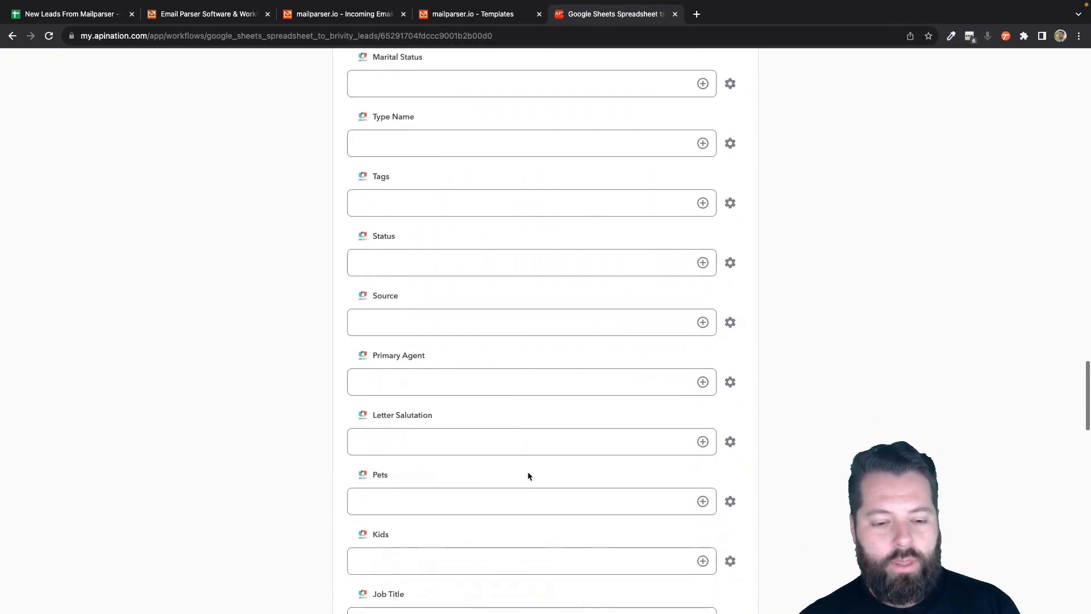
scroll(528, 476, down, 8)
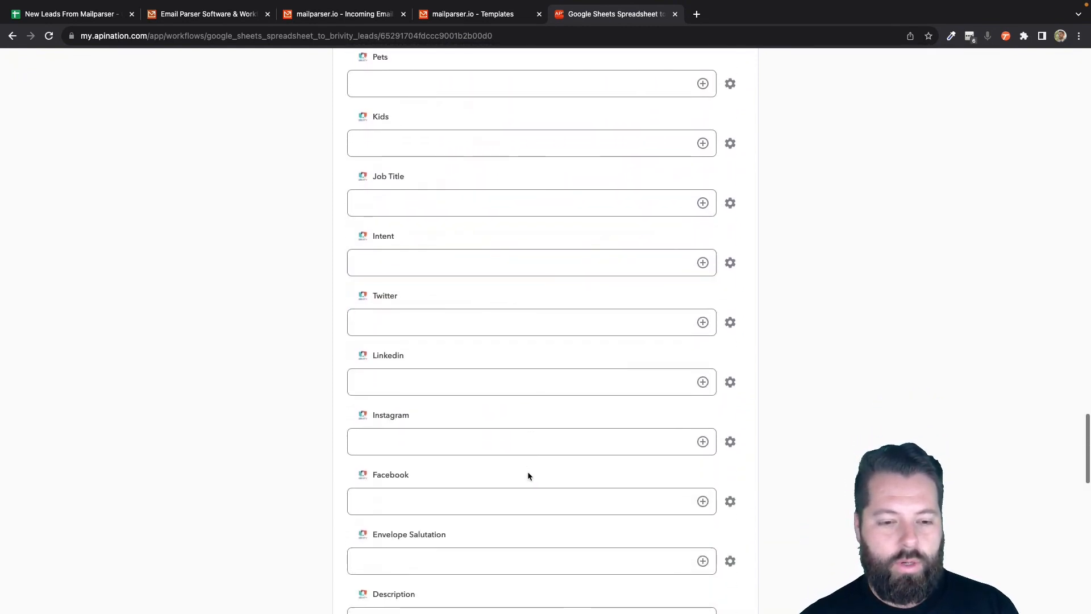
scroll(527, 475, down, 4)
click(703, 422)
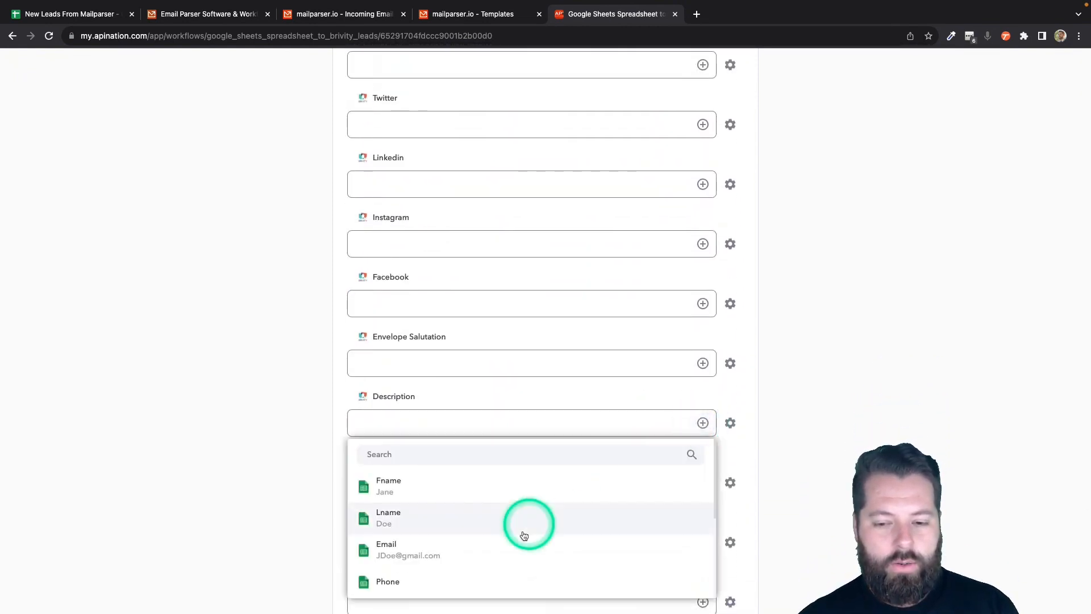
scroll(517, 562, down, 5)
click(536, 456)
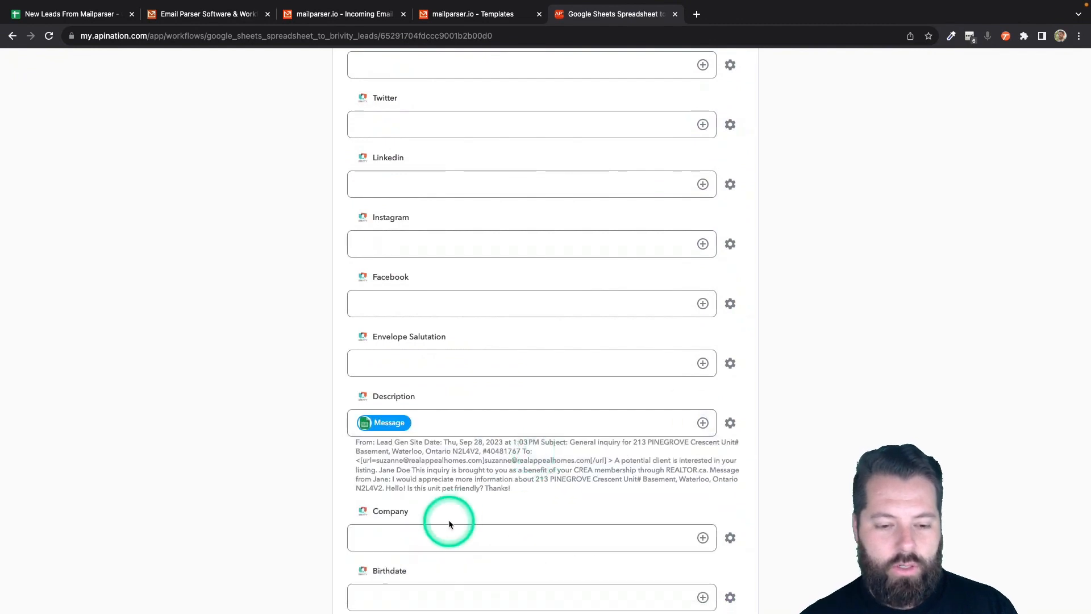
- Map the Address column to Home Street Address and City to Home City
scroll(448, 520, up, 9)
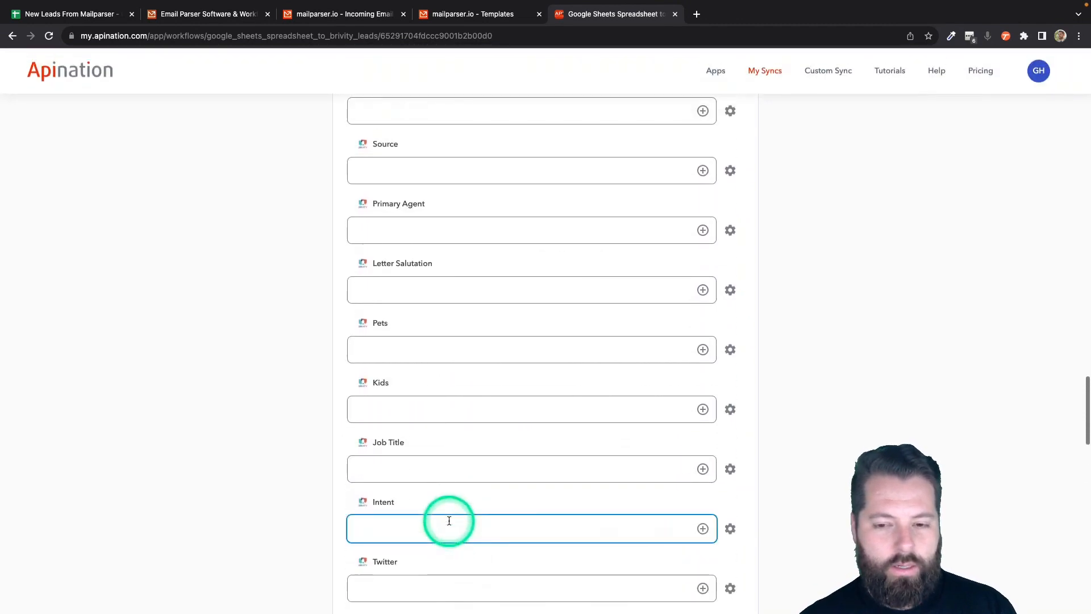
scroll(640, 349, up, 11)
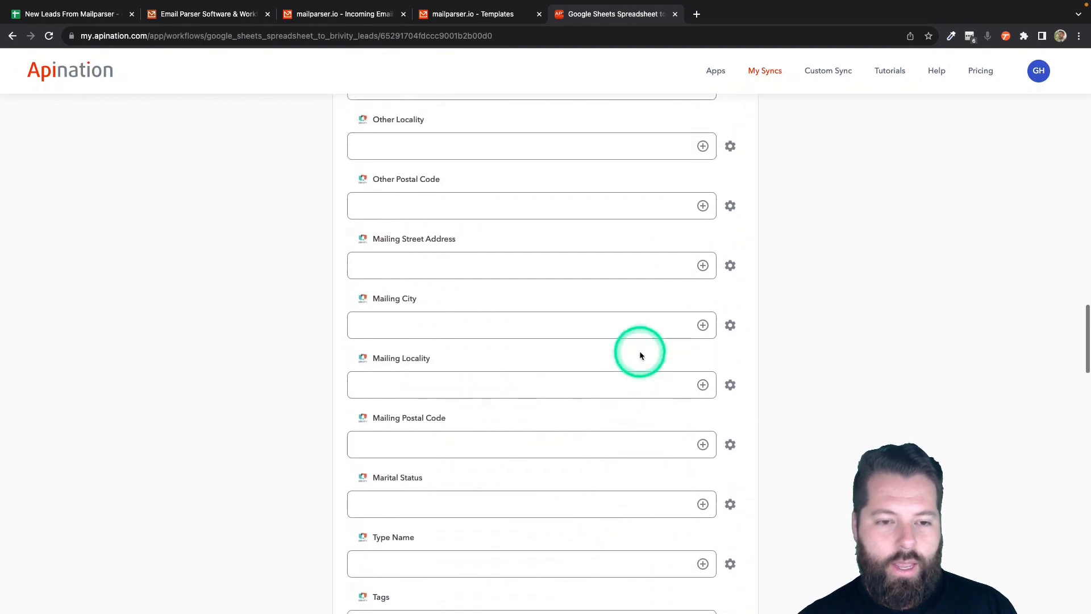
scroll(639, 350, up, 8)
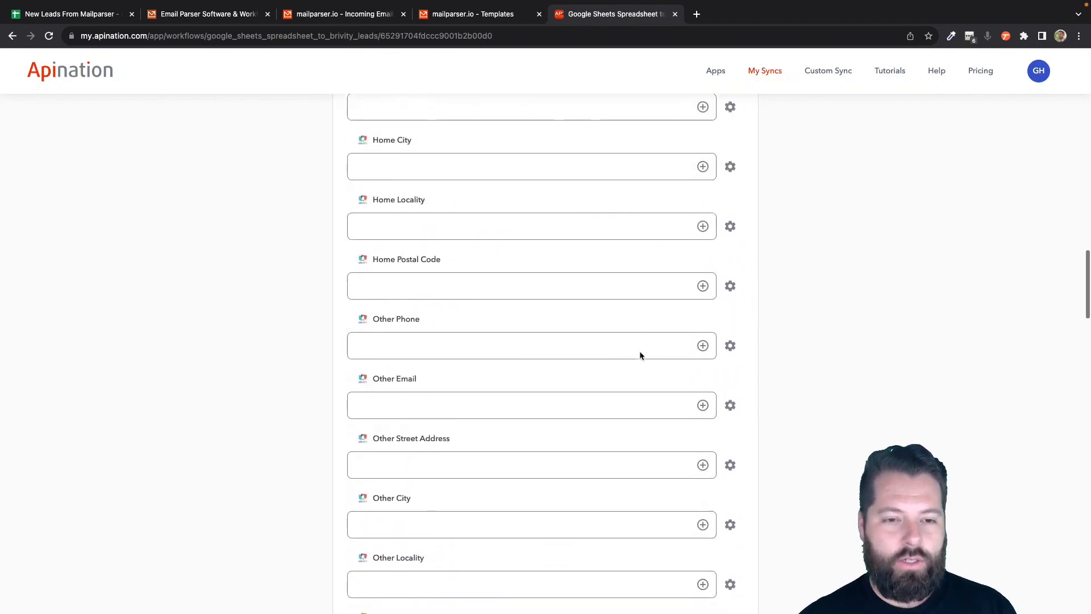
scroll(640, 350, up, 6)
click(705, 407)
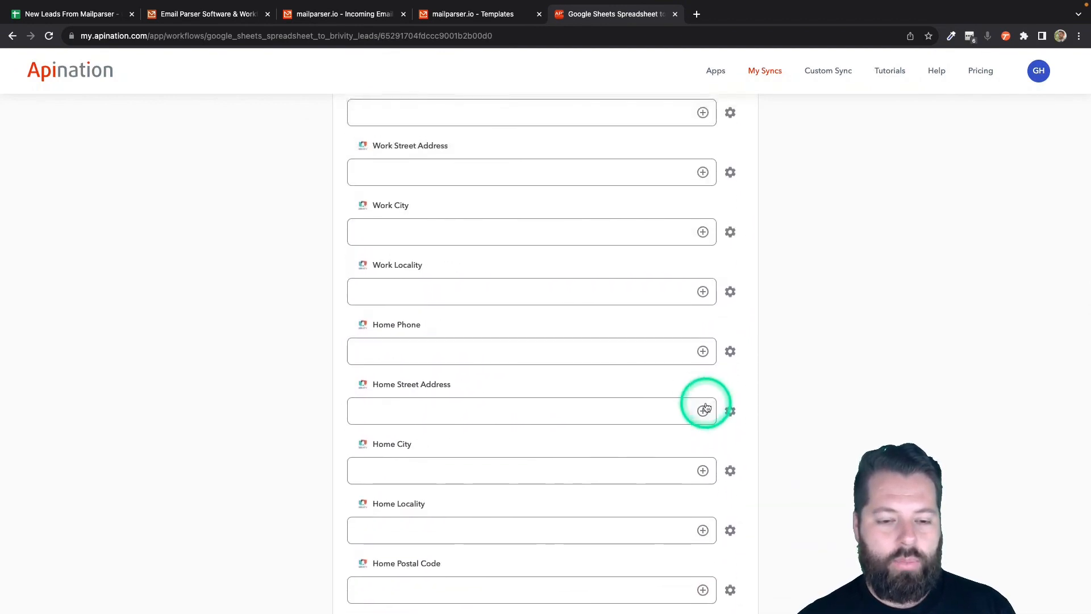
scroll(534, 483, down, 3)
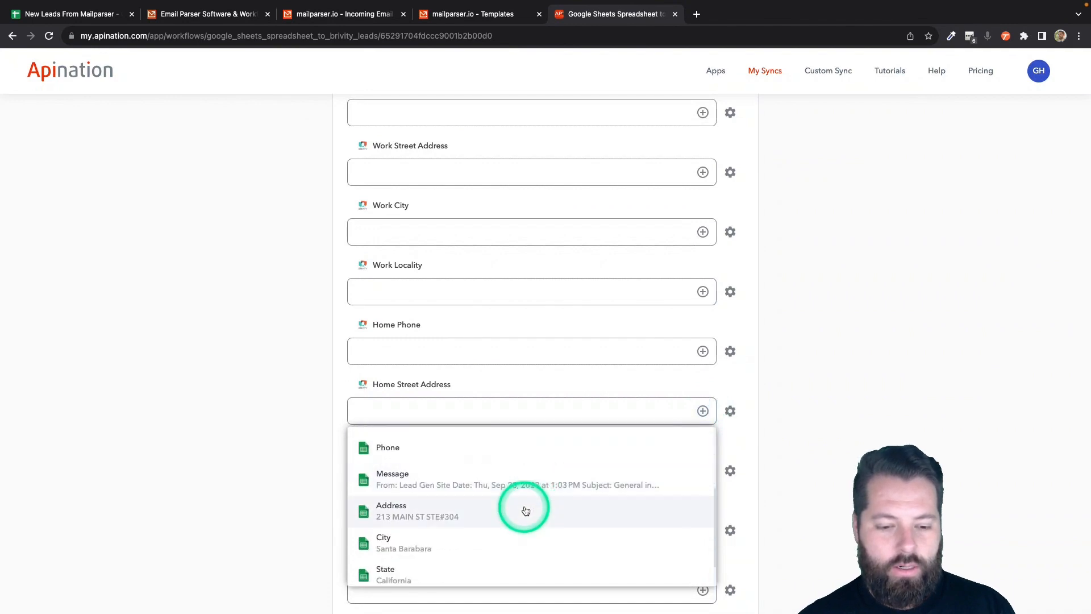
click(526, 511)
click(702, 480)
scroll(553, 543, down, 3)
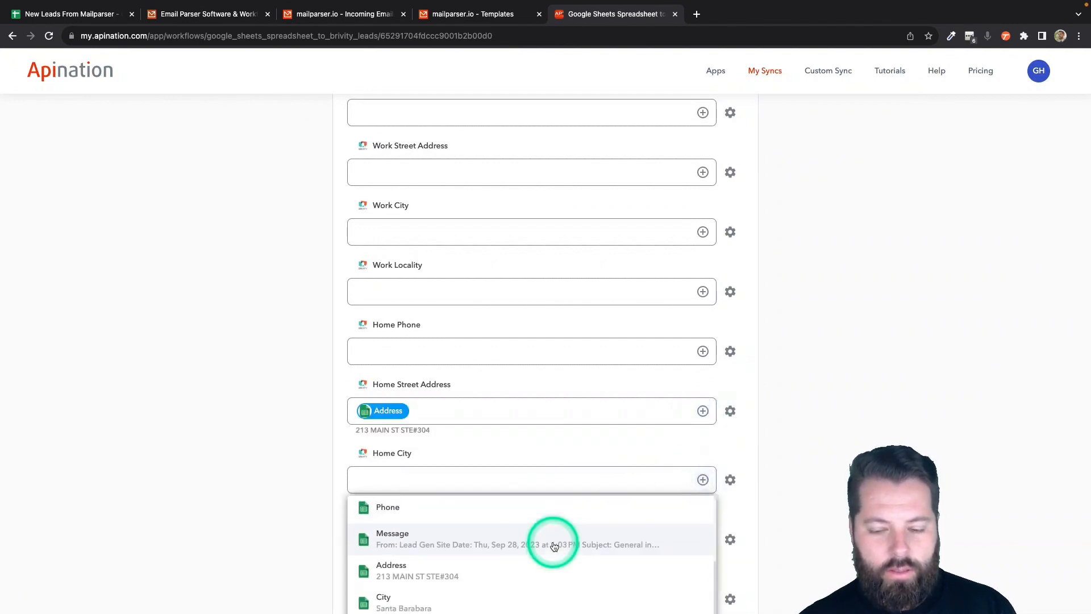
drag(546, 586, 545, 607)
- Map Zip to Home Postal Code and State to Home Locality, then focus the Tags field
scroll(619, 569, down, 5)
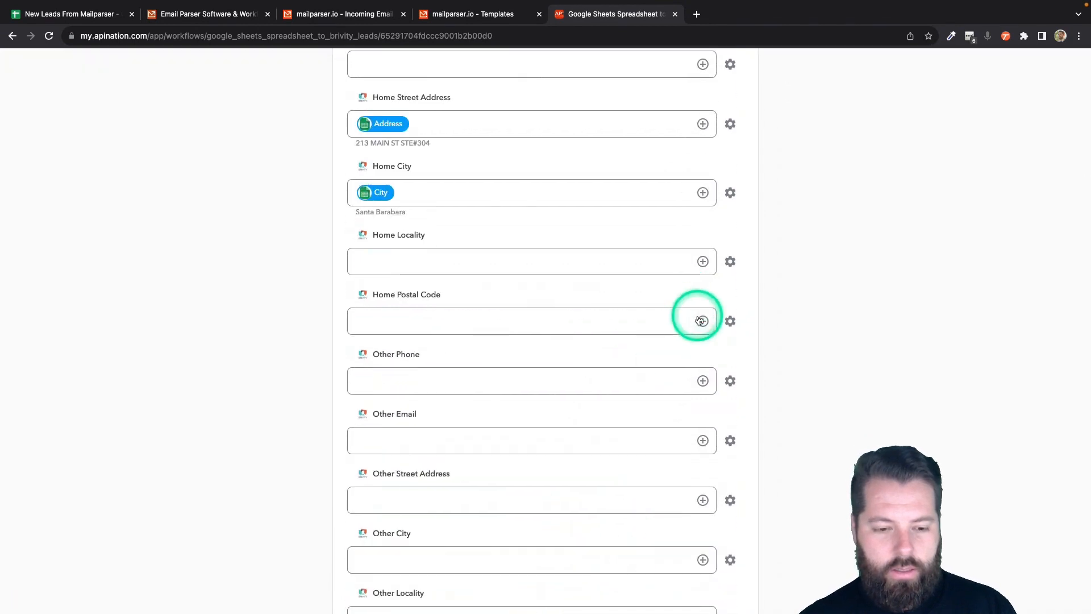
click(702, 321)
scroll(547, 483, down, 3)
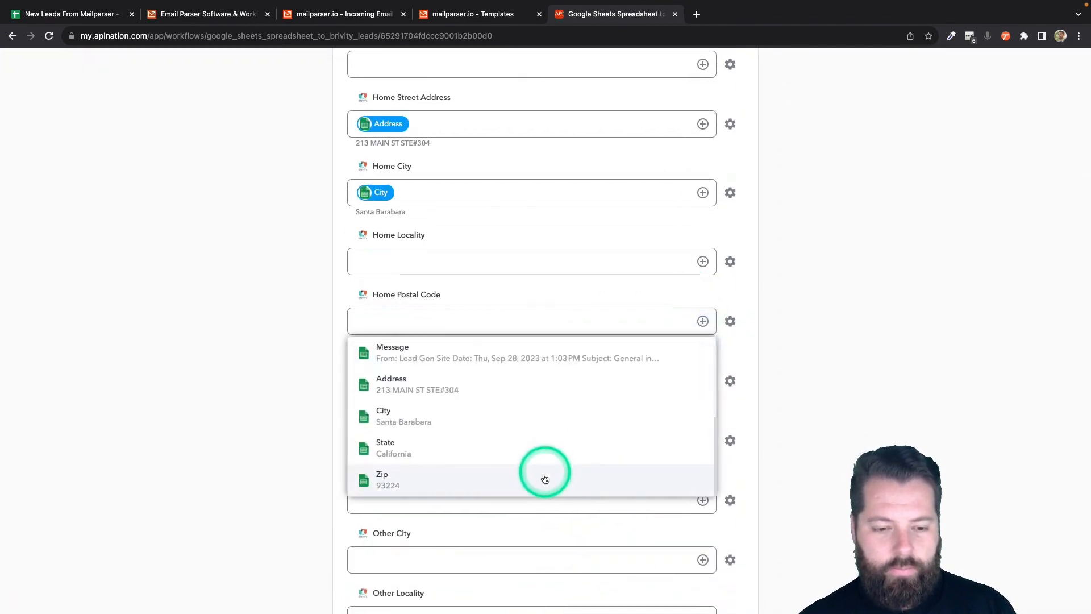
click(544, 479)
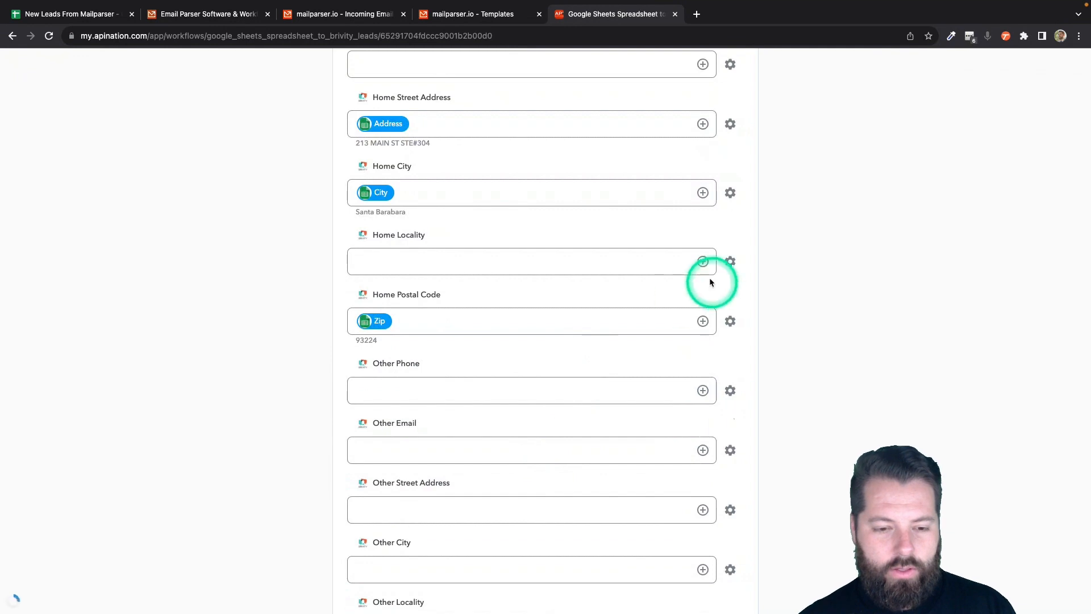
click(703, 261)
scroll(573, 416, down, 3)
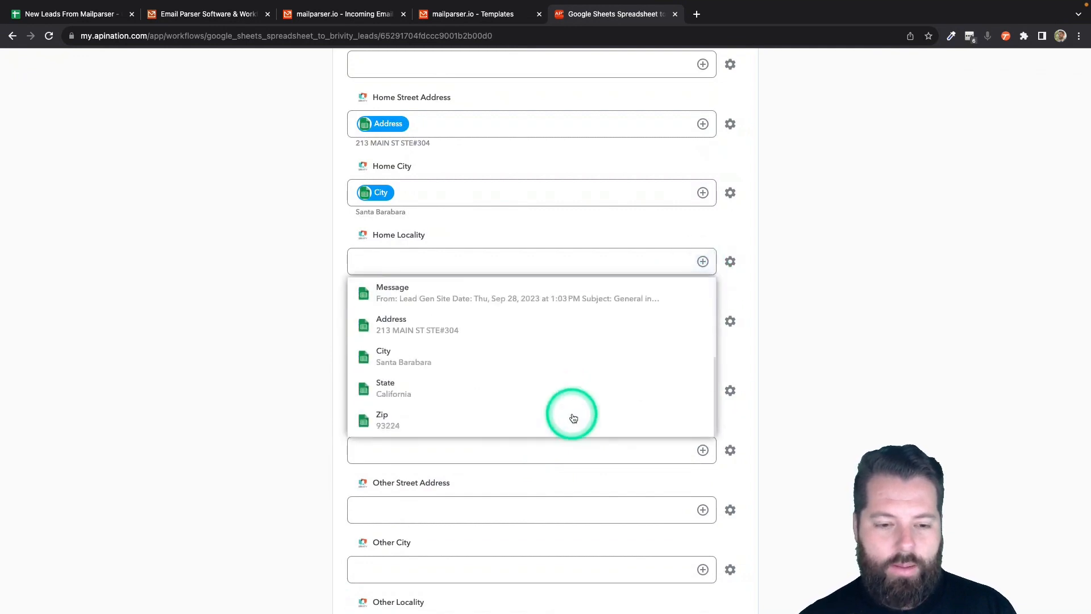
click(532, 396)
scroll(320, 441, down, 1)
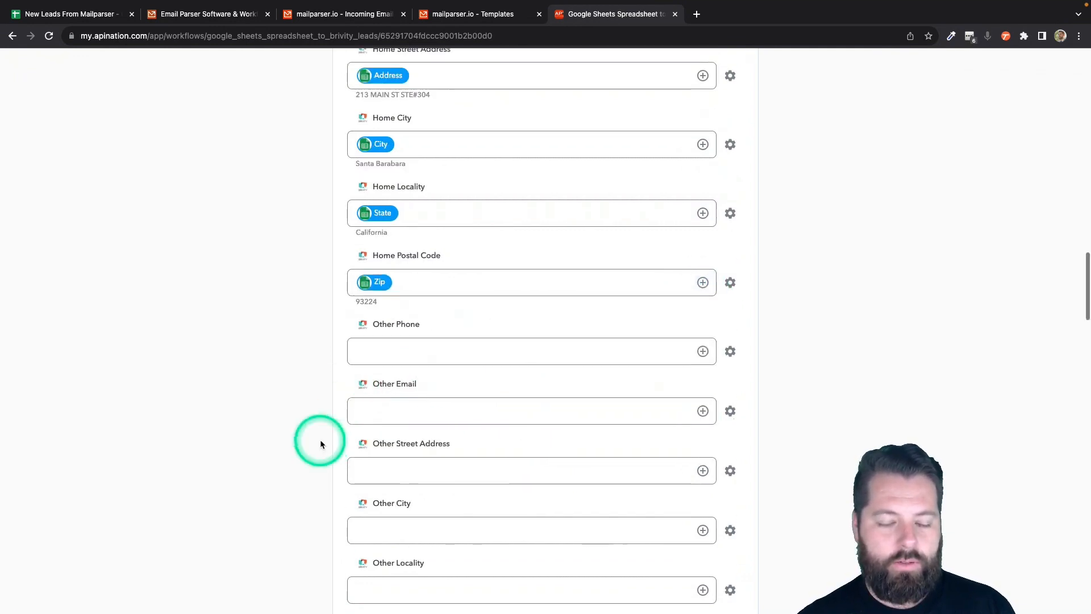
scroll(319, 443, down, 10)
click(372, 390)
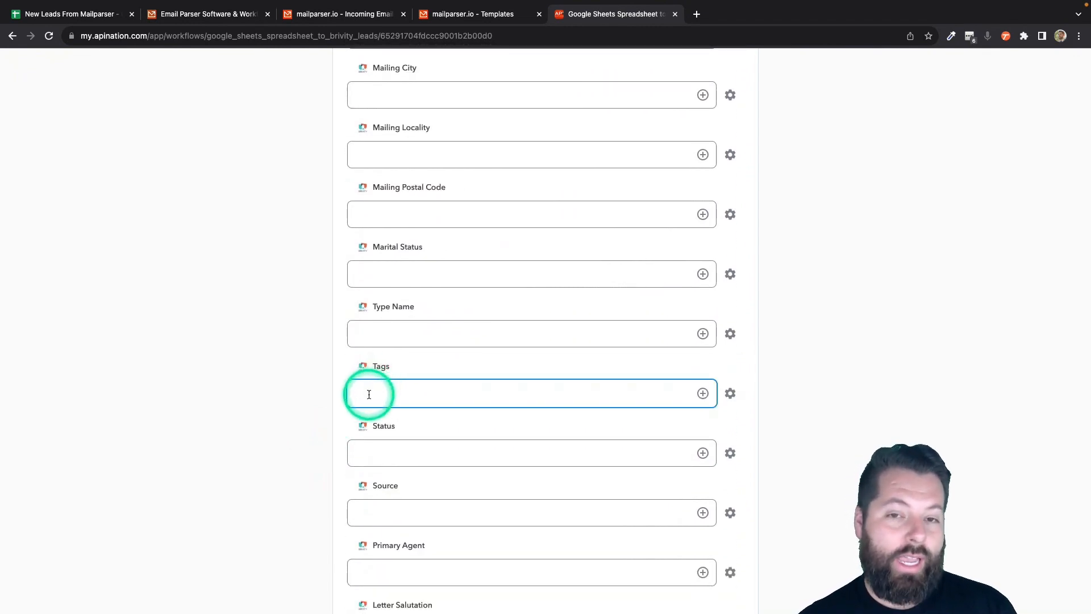
- Review the configured sync page and click Activate Sync at the top
scroll(368, 395, up, 12)
scroll(368, 390, down, 9)
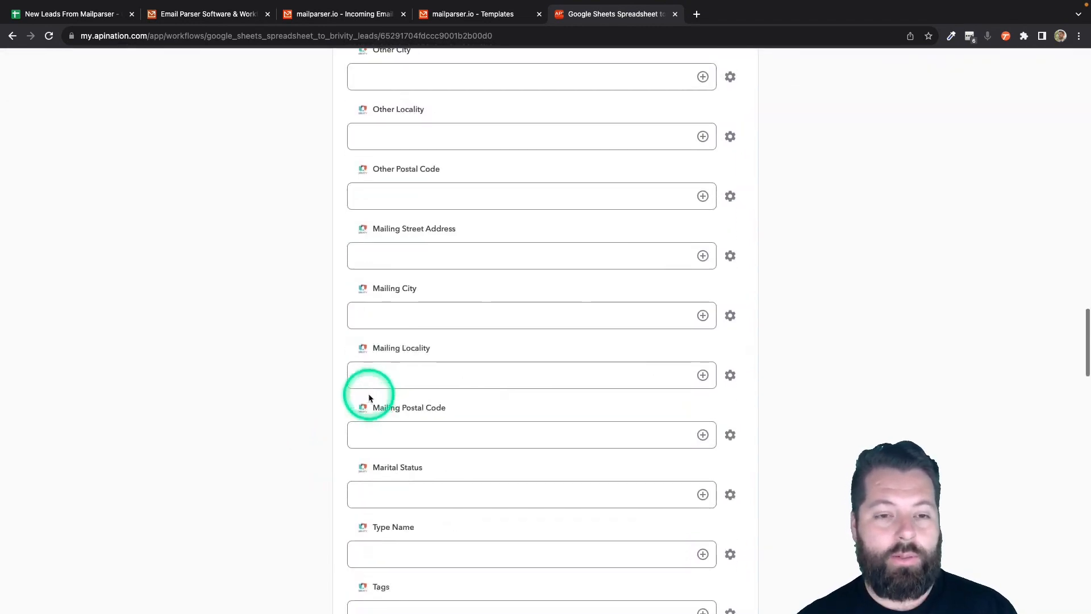
scroll(385, 560, down, 2)
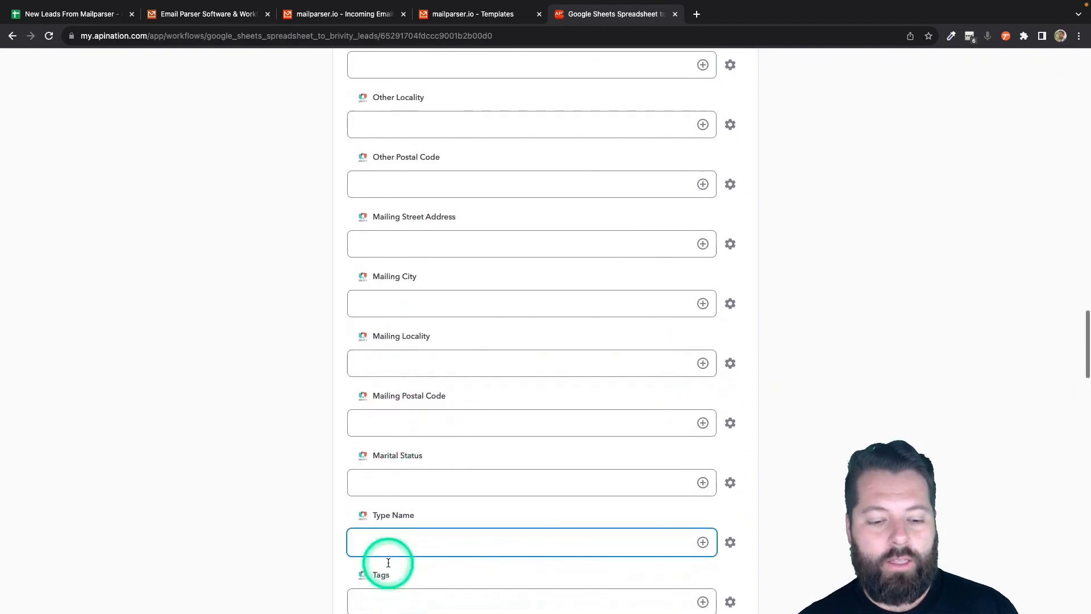
scroll(448, 535, up, 20)
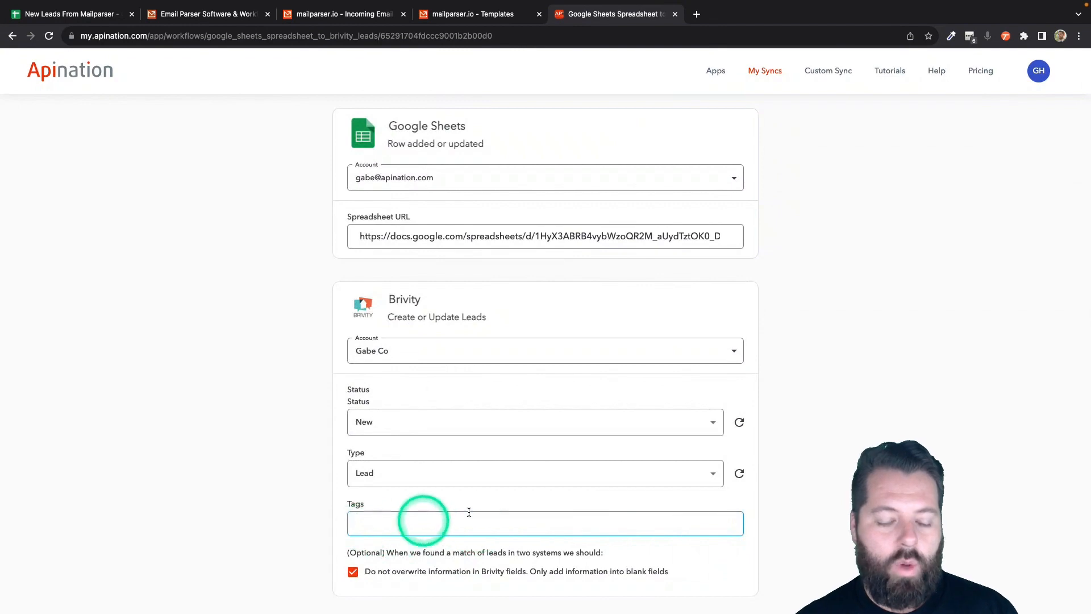
scroll(487, 487, up, 3)
scroll(487, 489, down, 3)
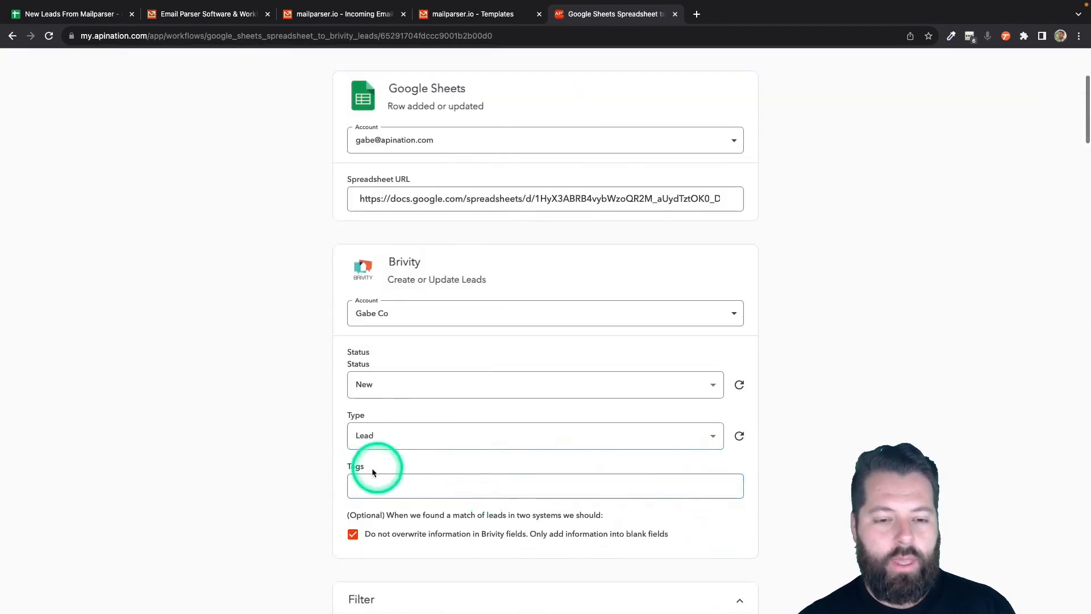
scroll(503, 484, down, 20)
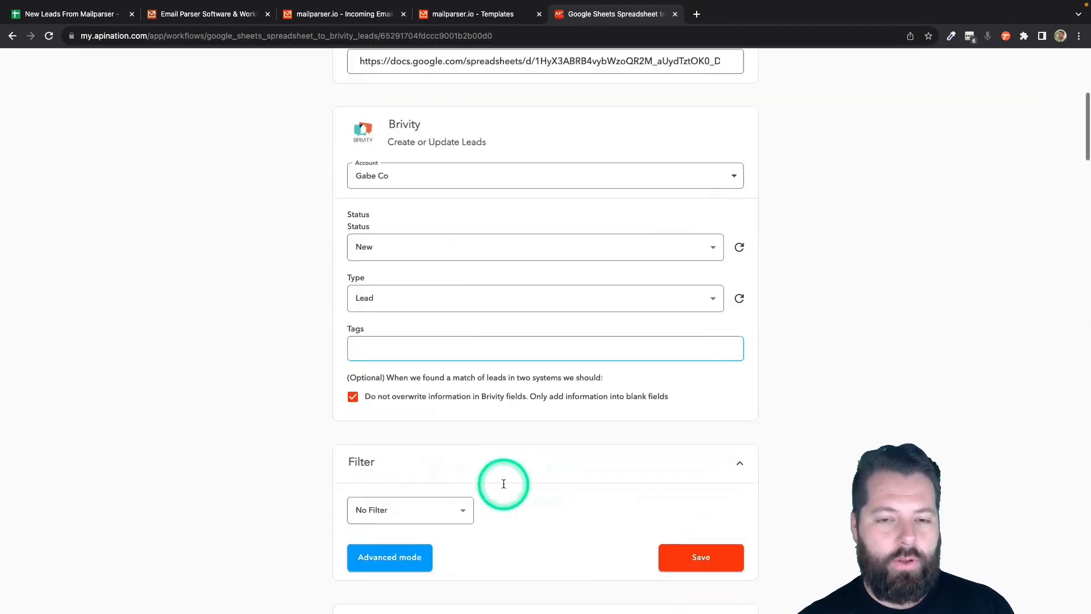
scroll(503, 415, down, 12)
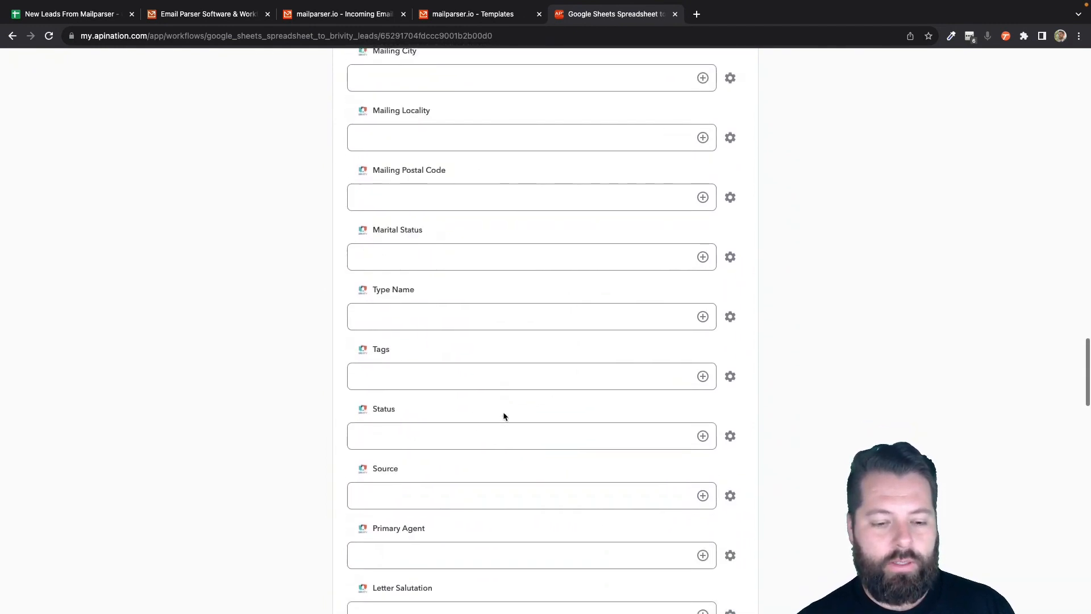
scroll(504, 414, up, 20)
click(563, 216)
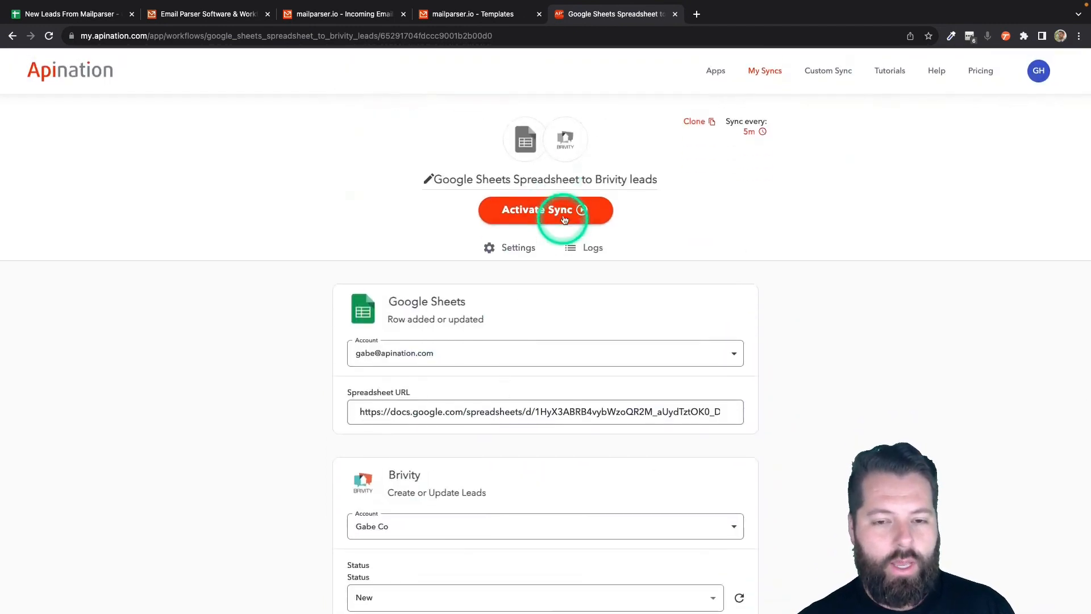